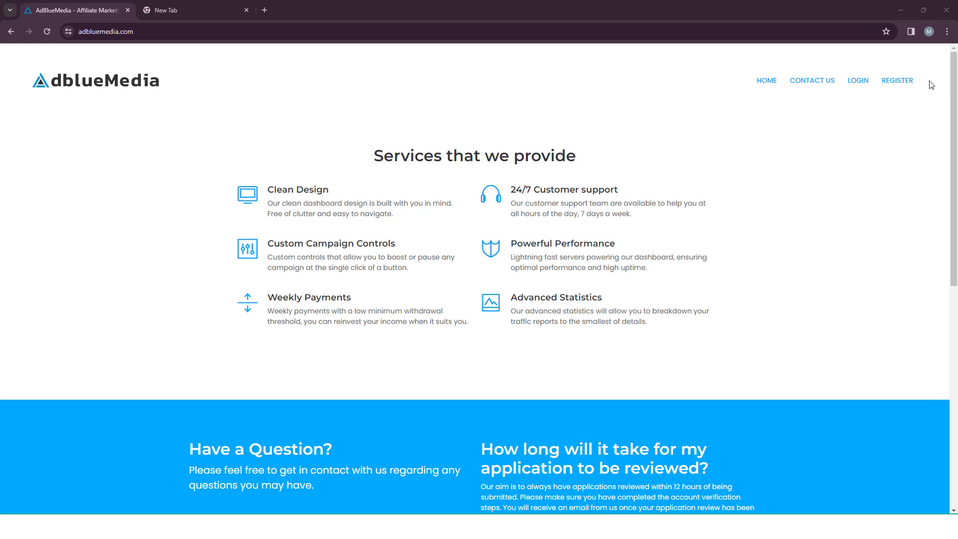
Open the AdBlueMedia publisher Register page from the home page's top navigation.
left_click(898, 81)
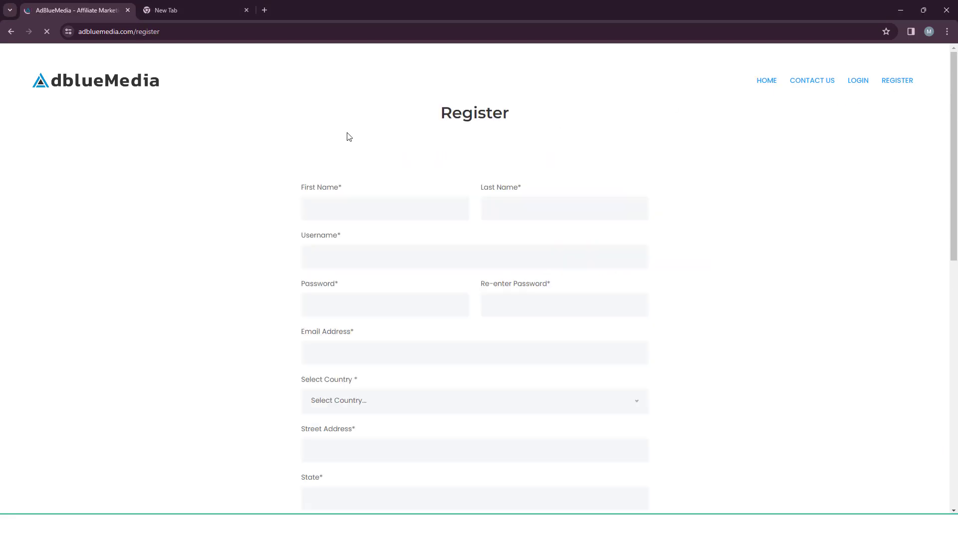
scroll(295, 279, "down", 3)
scroll(289, 272, "up", 3)
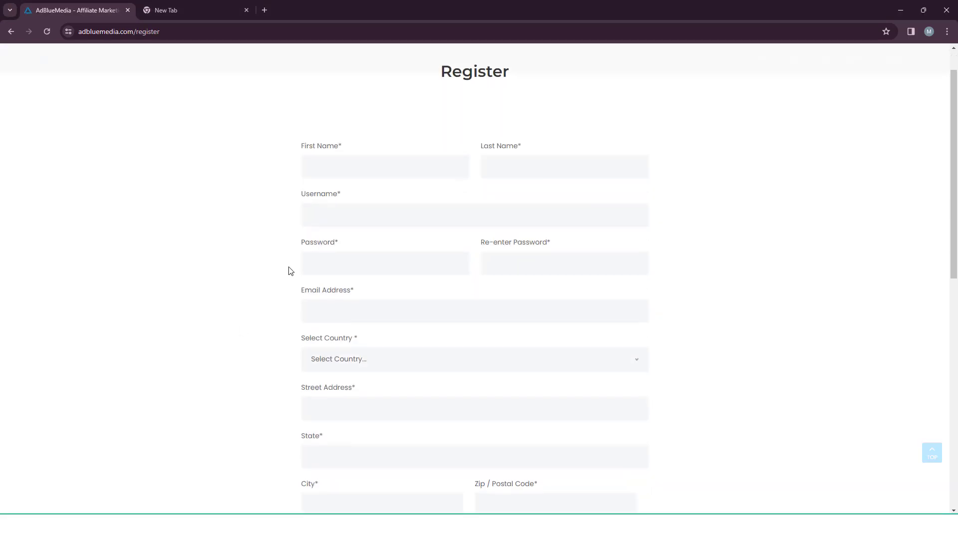
scroll(286, 270, "down", 4)
scroll(287, 271, "up", 4)
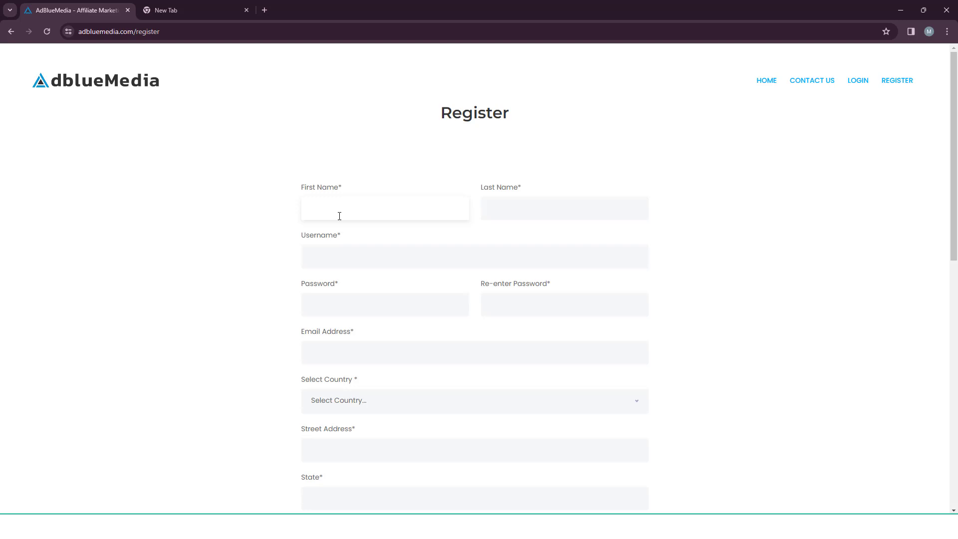
Enter the first name, pick the saved last name suggestion, and type the username.
type("Md")
left_click(539, 210)
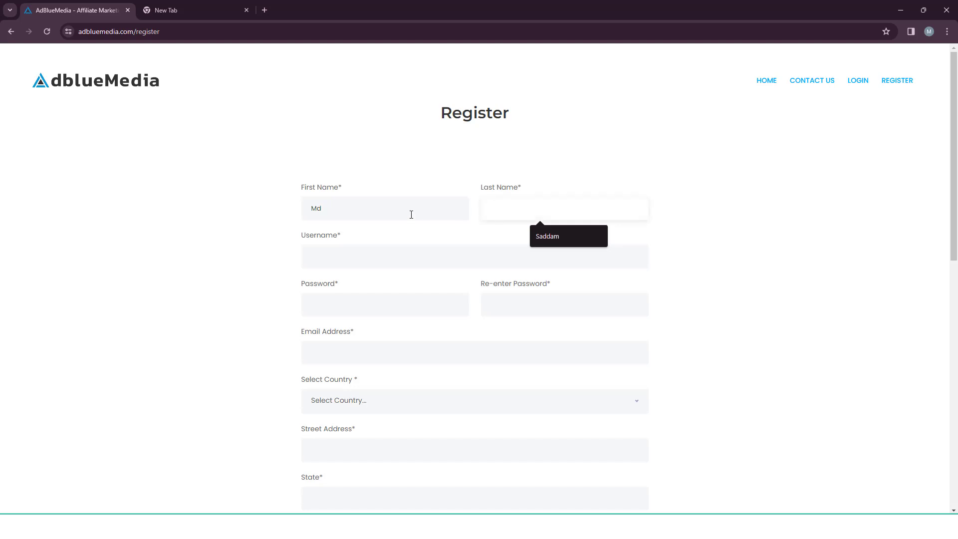
left_click(561, 234)
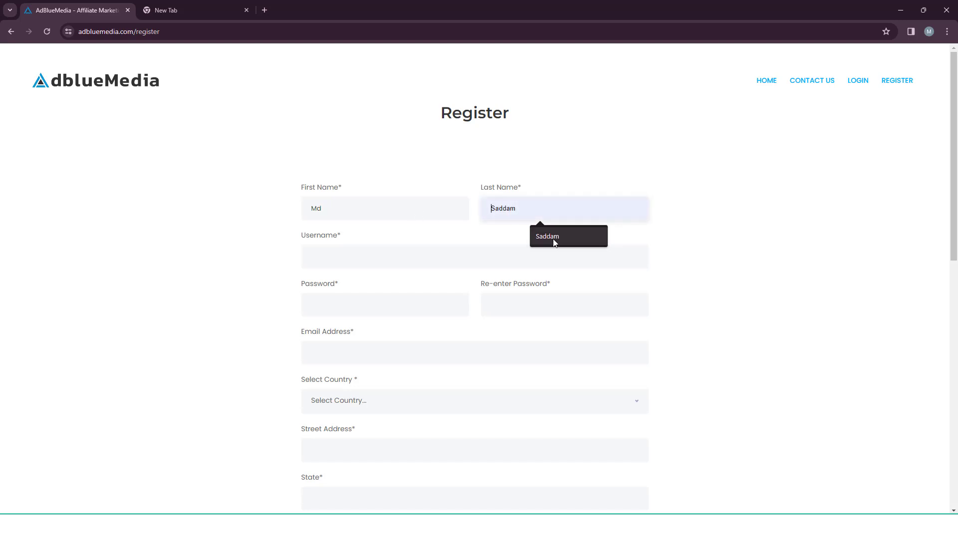
left_click(335, 260)
left_click(260, 265)
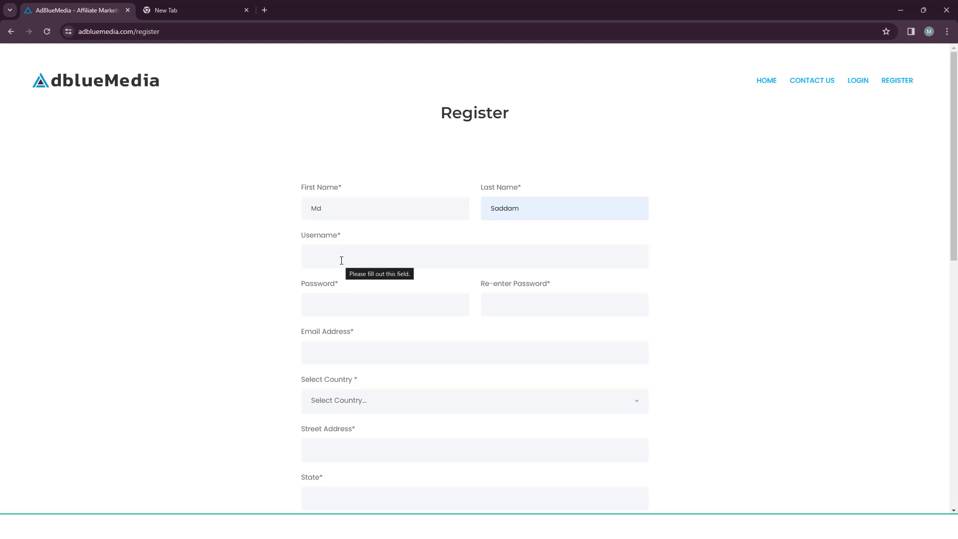
left_click(339, 254)
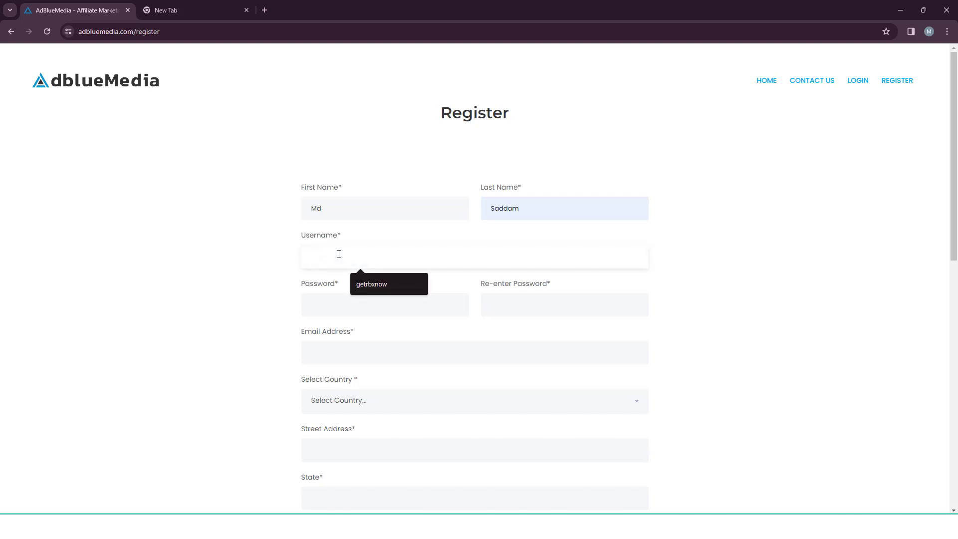
type("bsc")
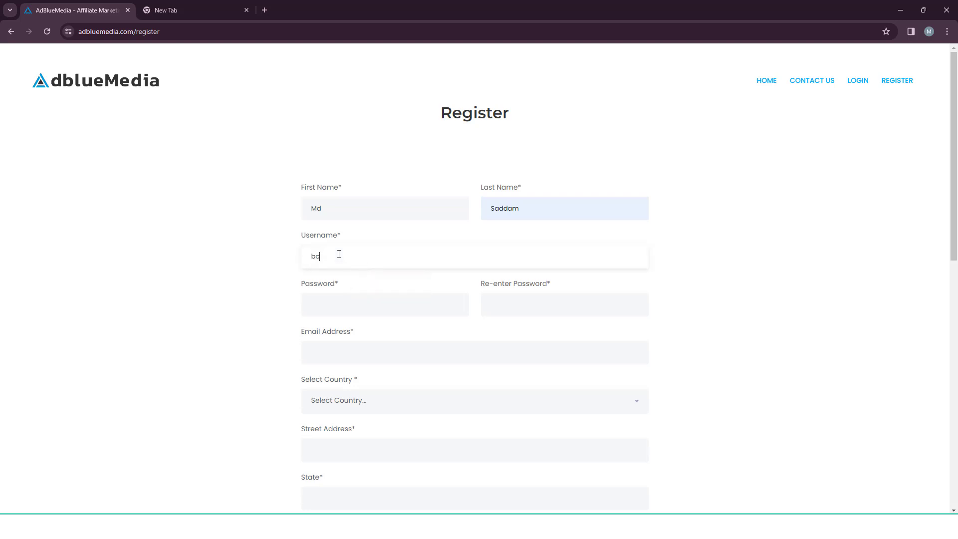
key("BackSpace")
key("BackSpace")
type("dcpaacademy")
left_click(315, 280)
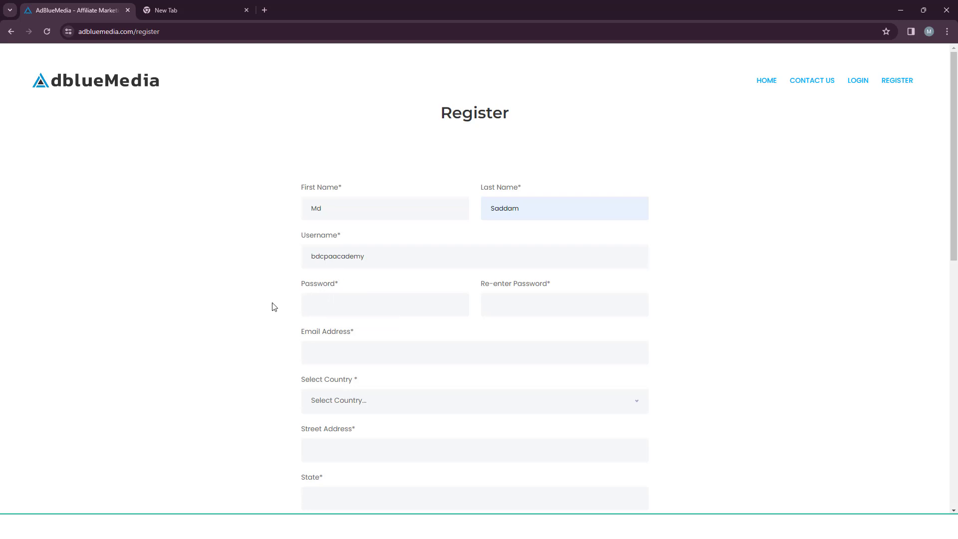
Paste the copied password into both Password and Re-enter Password fields.
right_click(339, 302)
left_click(357, 190)
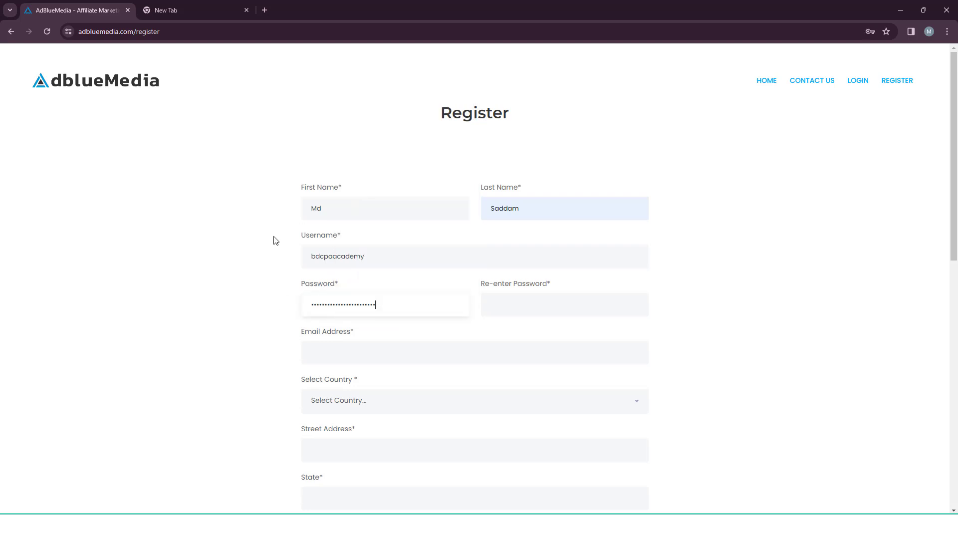
right_click(329, 354)
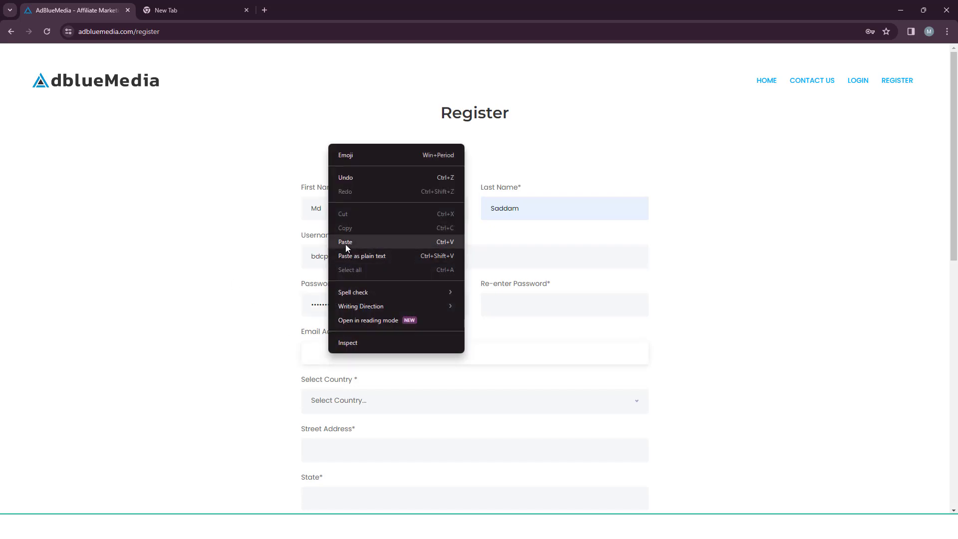
left_click(347, 242)
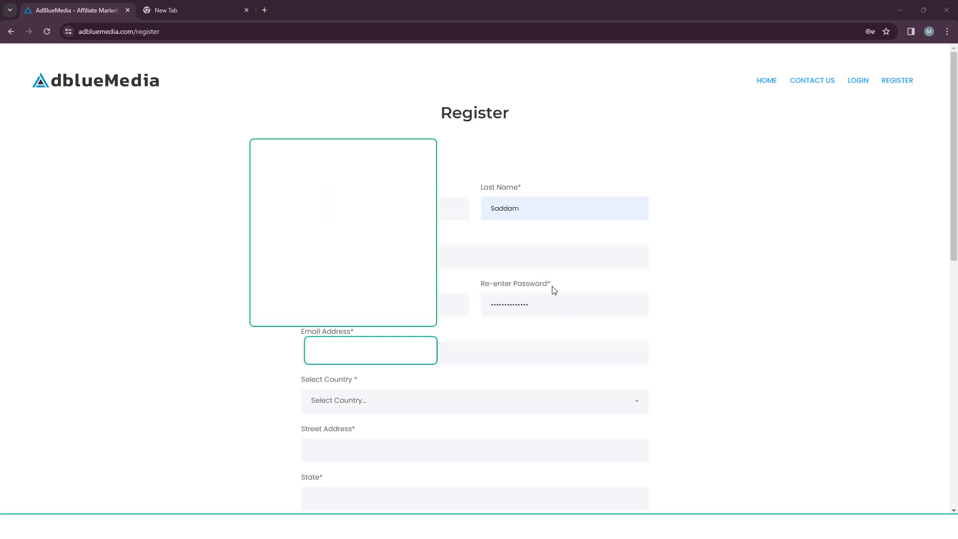
Choose Bangladesh from the Select Country dropdown.
scroll(287, 357, "down", 4)
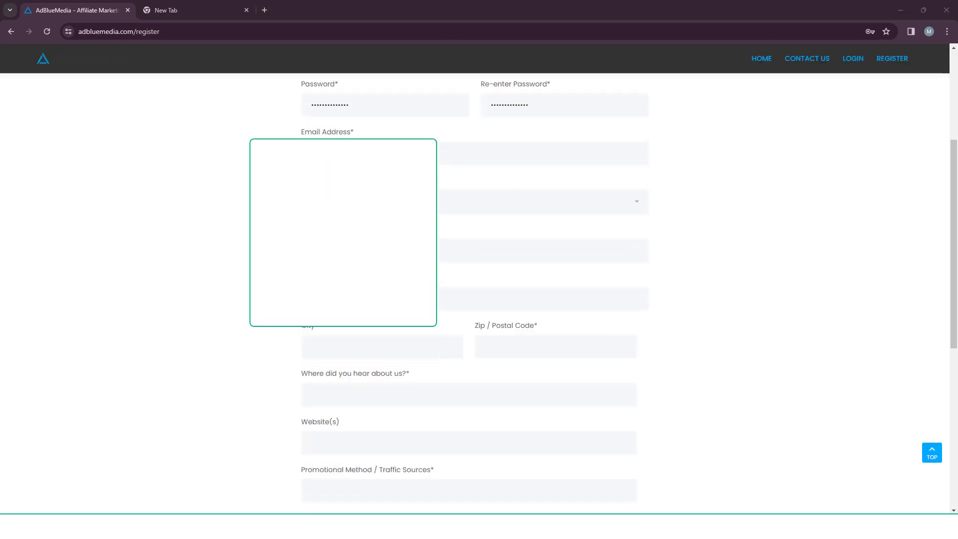
left_click(349, 202)
scroll(344, 323, "down", 4)
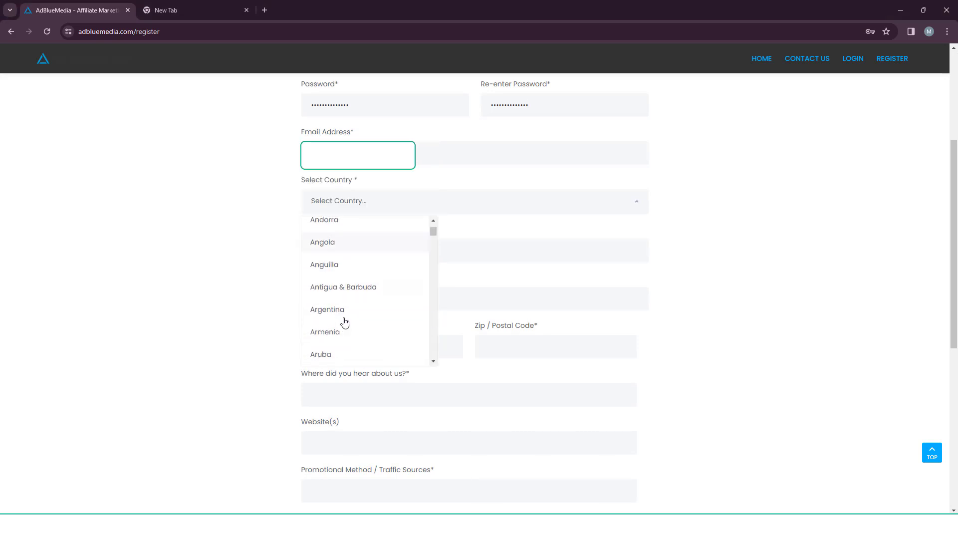
scroll(342, 321, "down", 5)
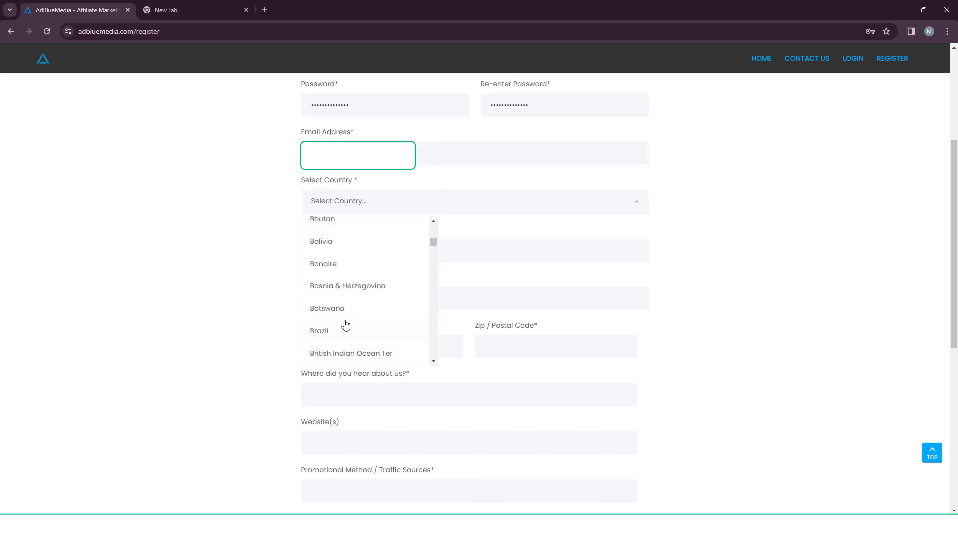
scroll(345, 301, "up", 2)
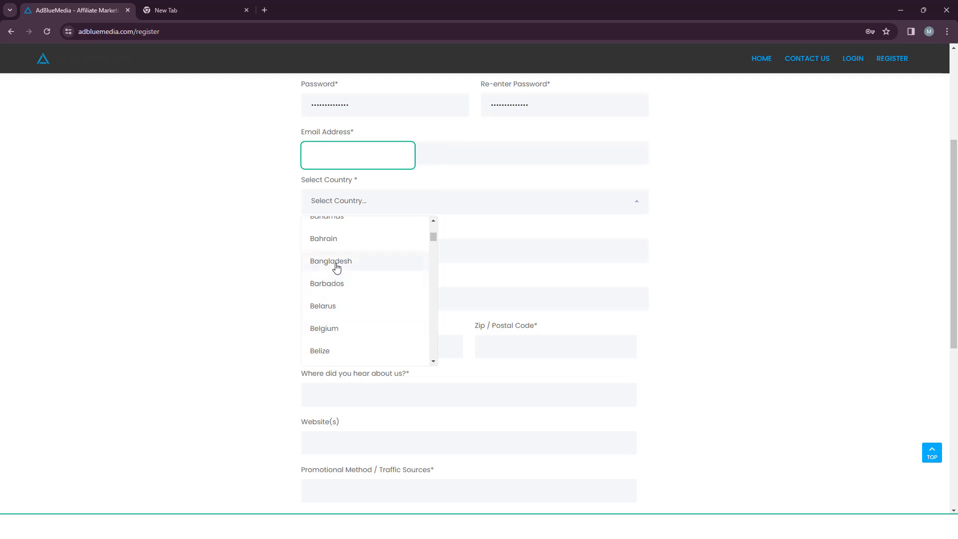
left_click(316, 265)
left_click(345, 248)
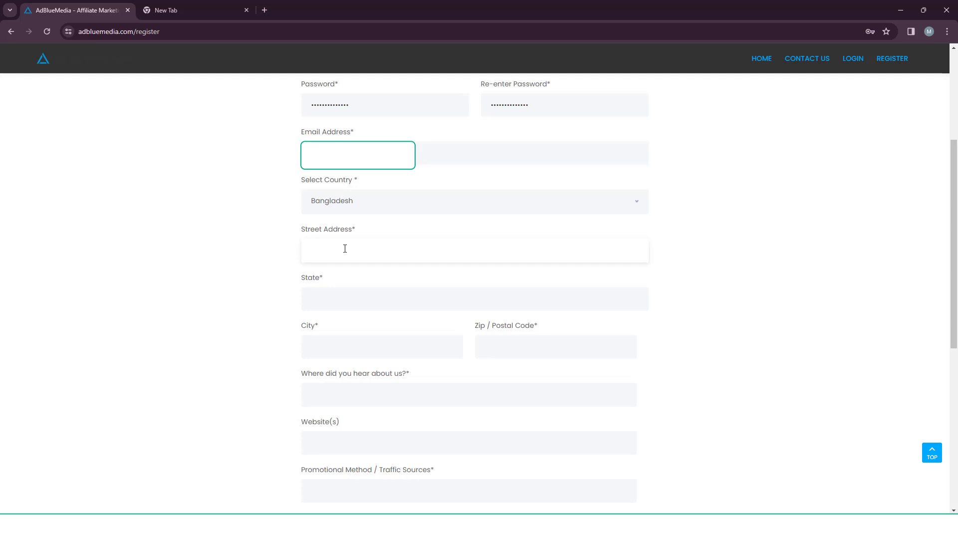
Fill in the street address, state, city and postal code fields.
left_click(326, 293)
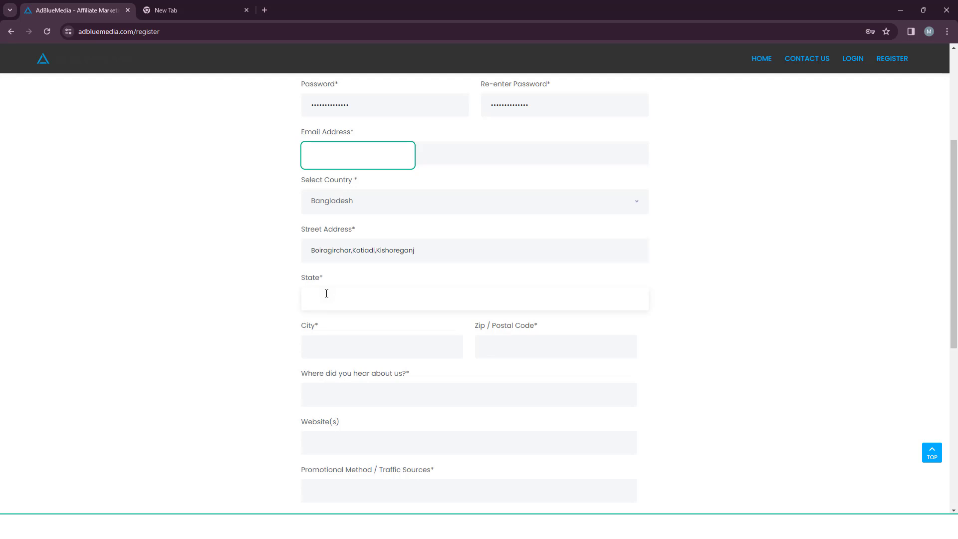
type("Dhaka")
left_click(342, 348)
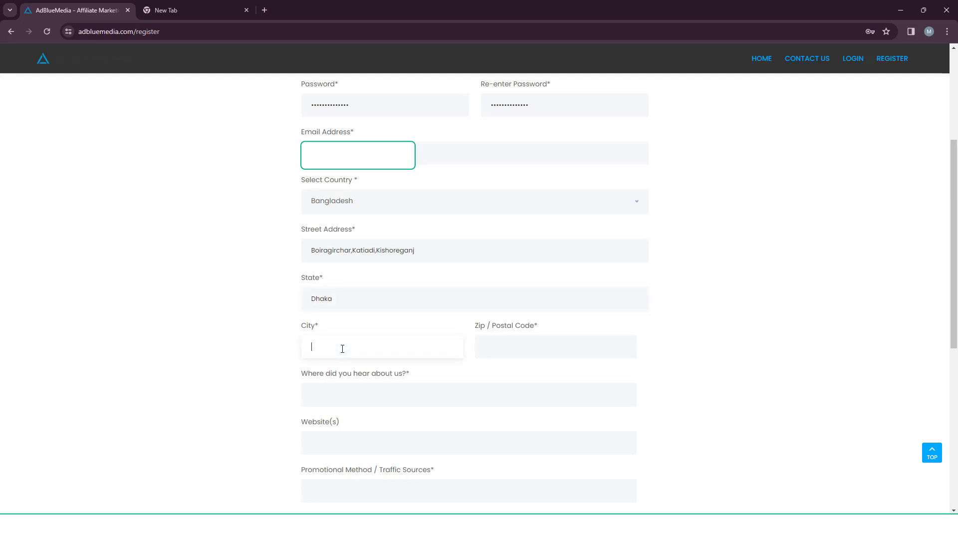
type("Kishorganj")
left_click(230, 361)
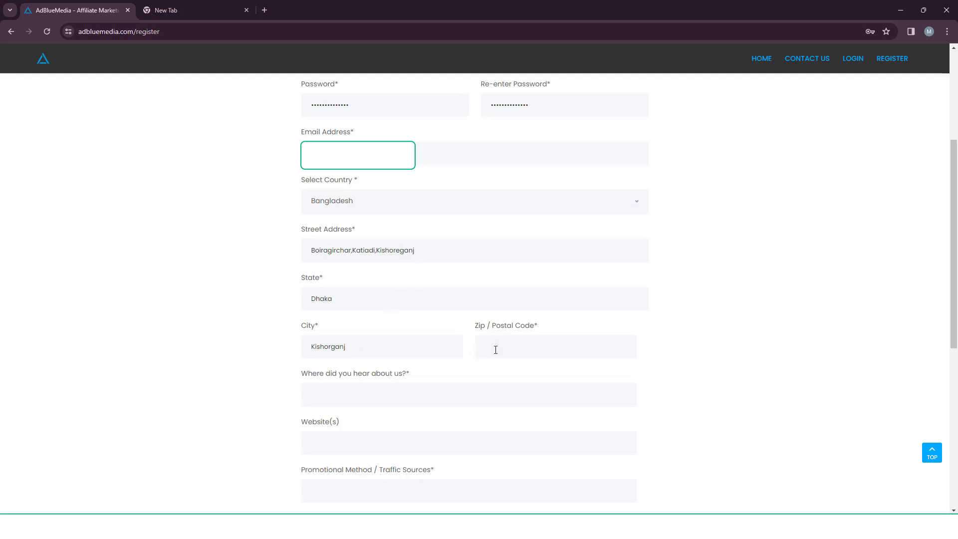
type("2330")
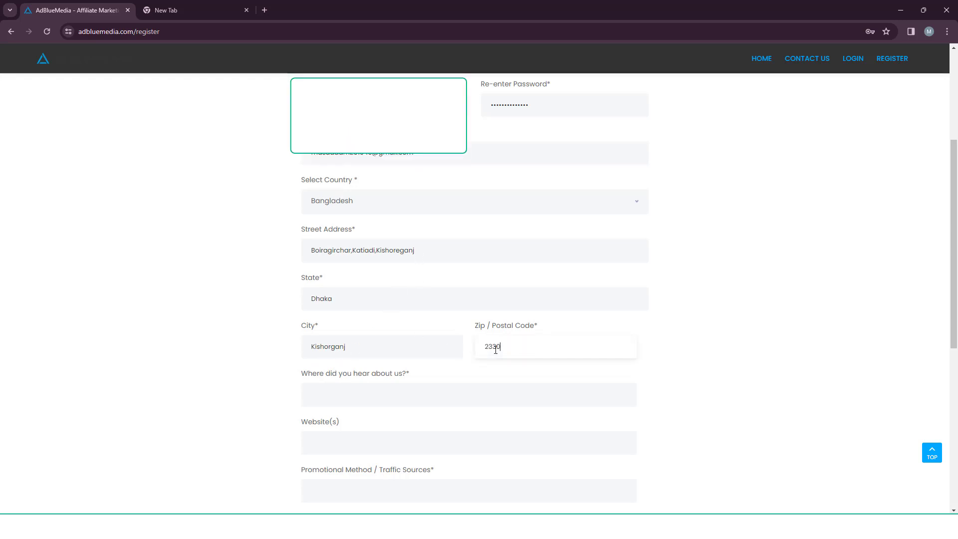
scroll(449, 339, "down", 1)
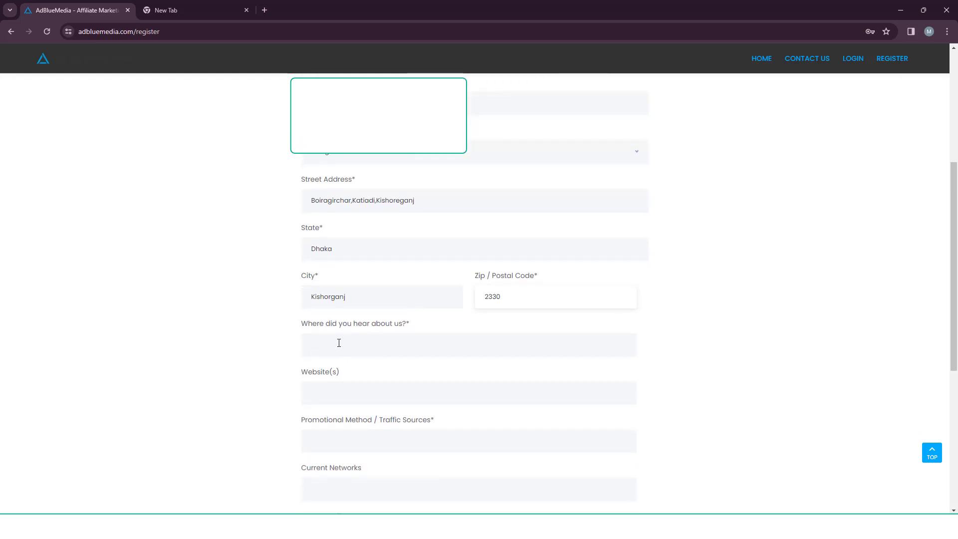
Enter YouTube as the answer to 'Where did you hear about us?'.
left_click(338, 343)
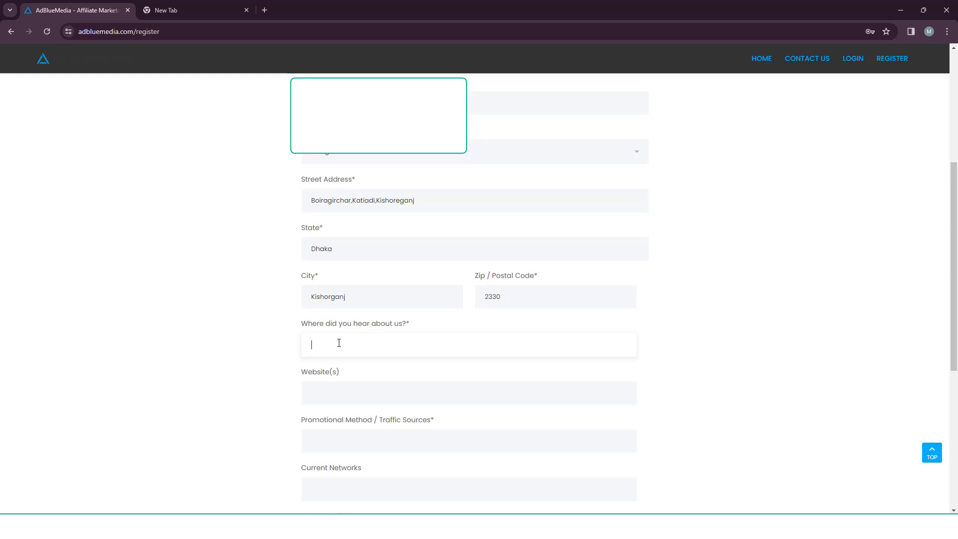
type("YouTube")
scroll(268, 334, "down", 2)
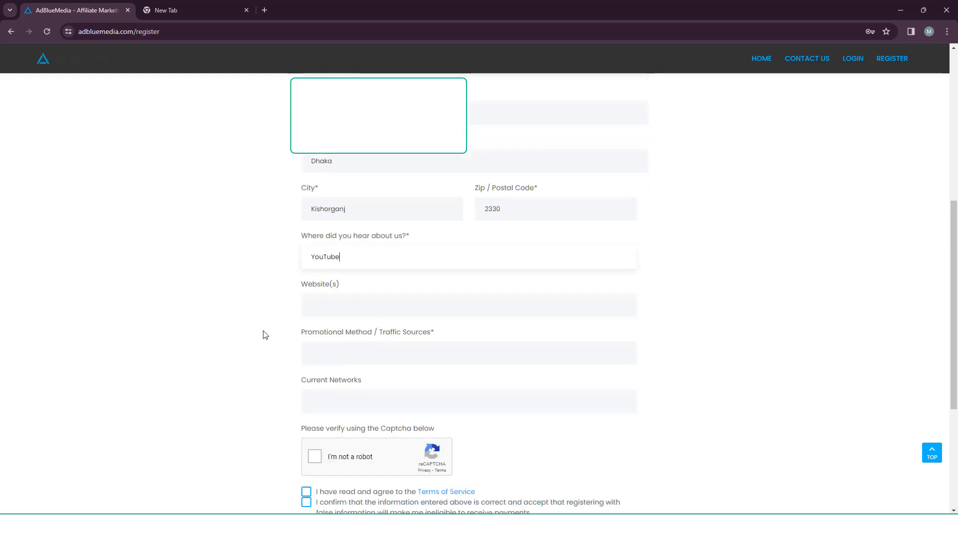
left_click(331, 299)
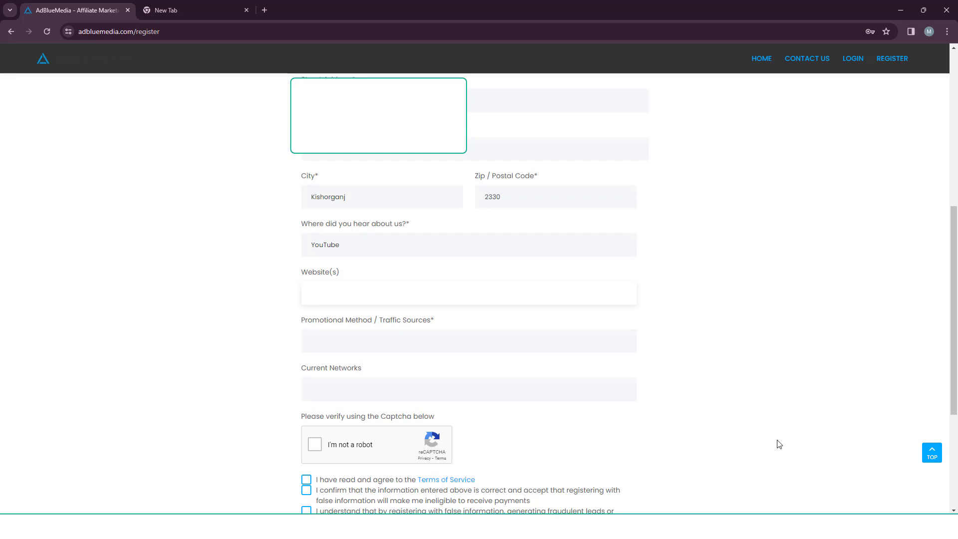
type("https://sites.google.com/view/tghddik/home")
scroll(534, 329, "down", 1)
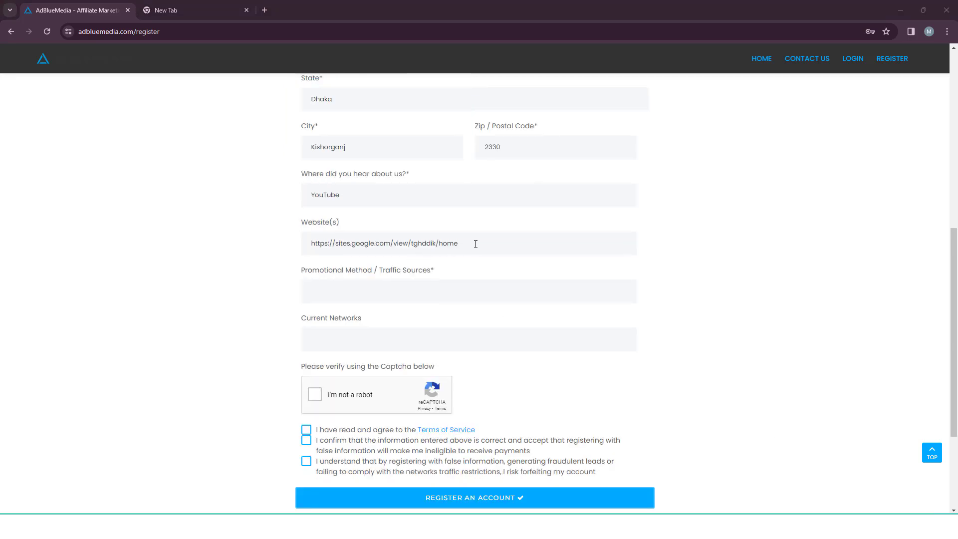
left_click(344, 292)
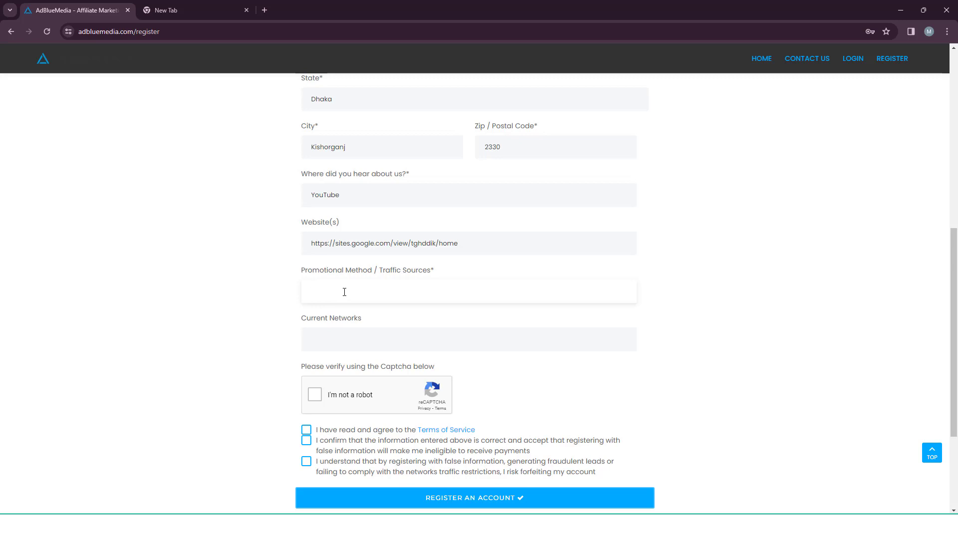
Describe promotion via Facebook, Instagram, Pinterest, Twitter, Medium, free marketing, Facebook ads and Tiktok.
type("I will promote offer with Facebook,Instagr")
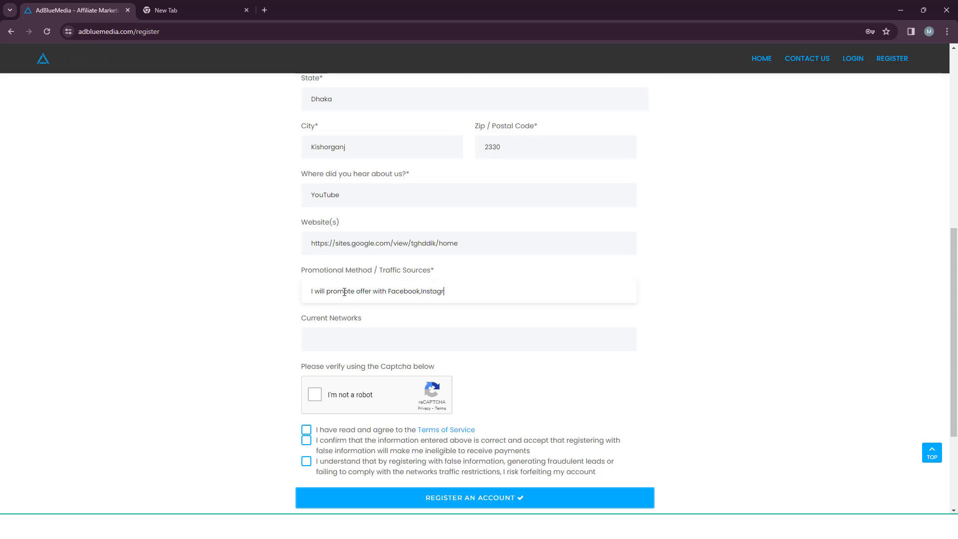
type("am,Pinterest.Twi")
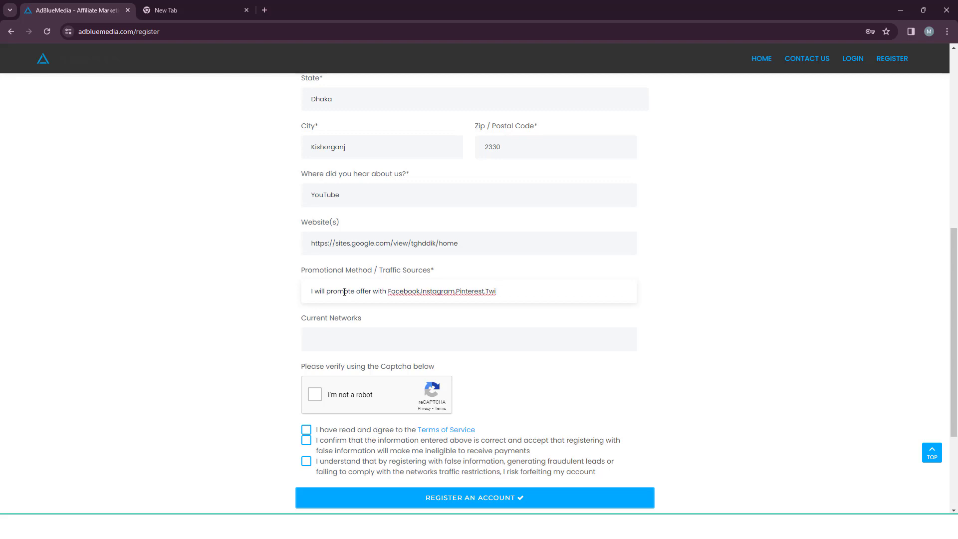
type("tter,Med")
type("ium an")
type("d")
key("BackSpace")
key("BackSpace")
key("BackSpace")
type("Free")
key("BackSpace")
key("BackSpace")
key("BackSpace")
key("BackSpace")
type(",")
type(" Free Marketing ")
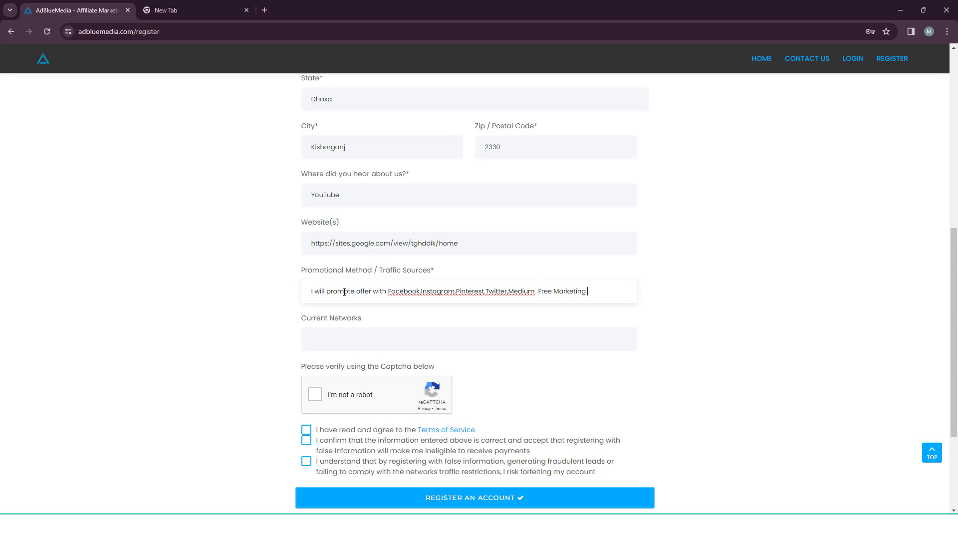
type("and Facebook ads")
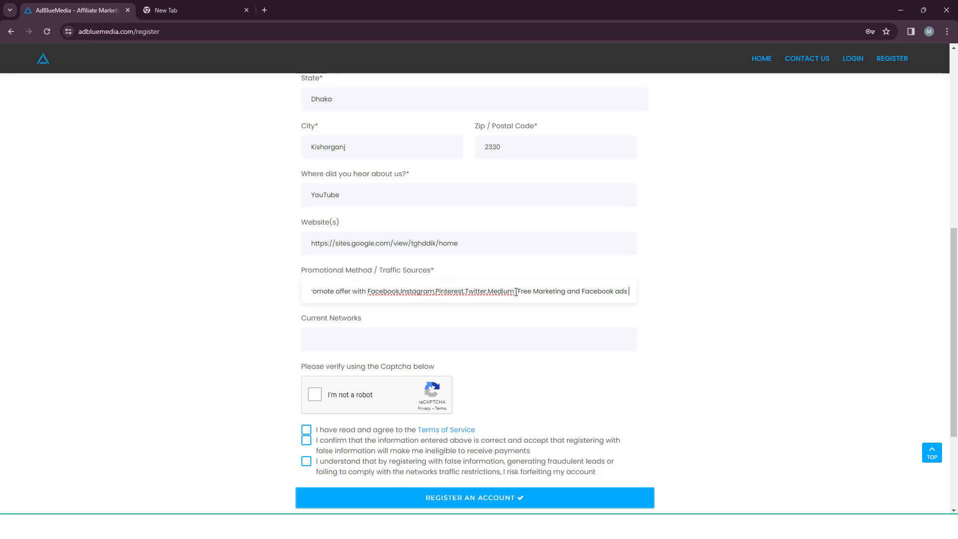
type(",Tiktok")
left_click_drag(631, 290, 646, 296)
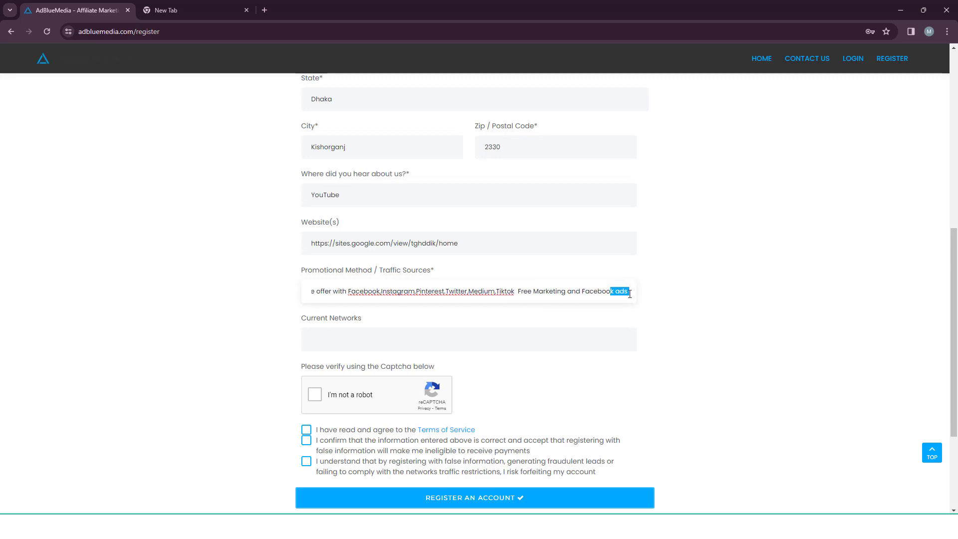
left_click(630, 292)
Add Instagram ads, YouTube ads, Paid Search ads and SEO to the promotional methods.
type(",Instagra")
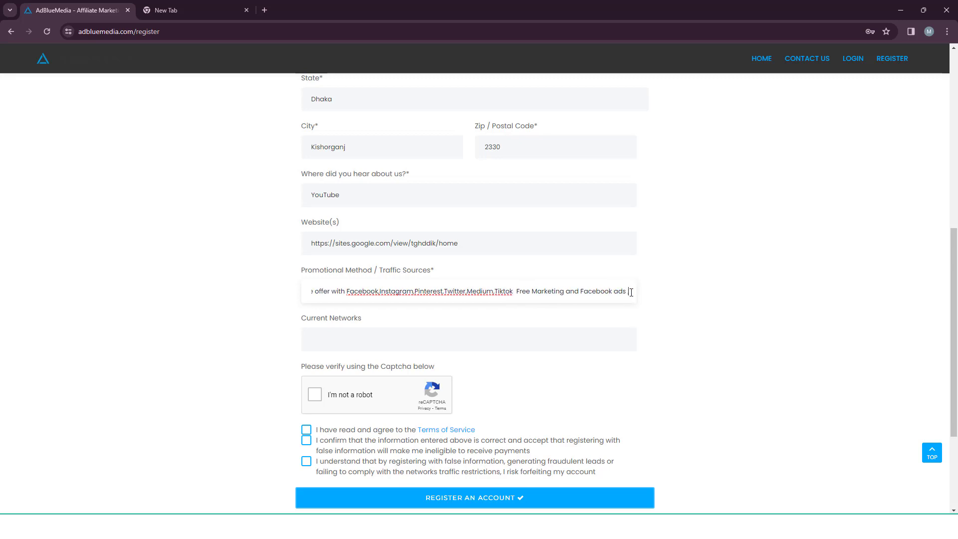
type("mg")
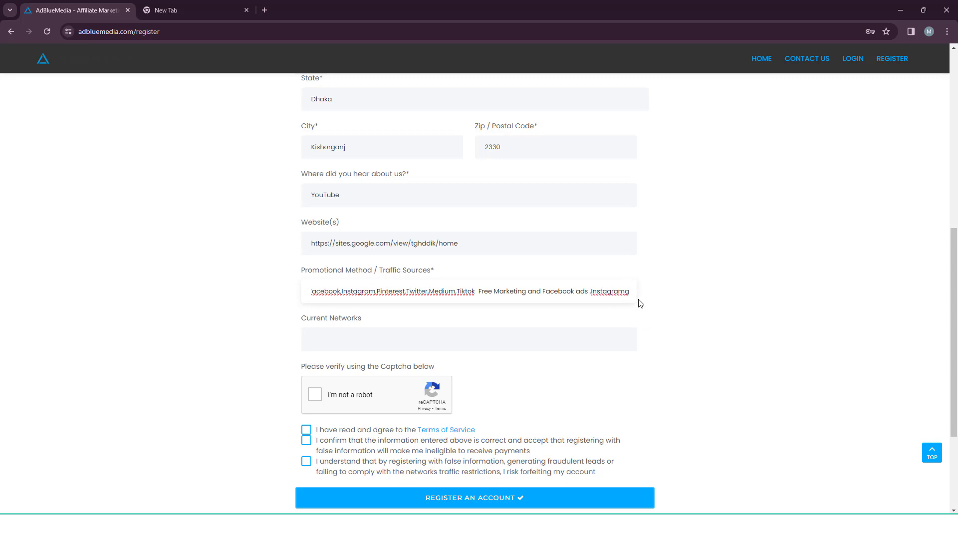
key("BackSpace")
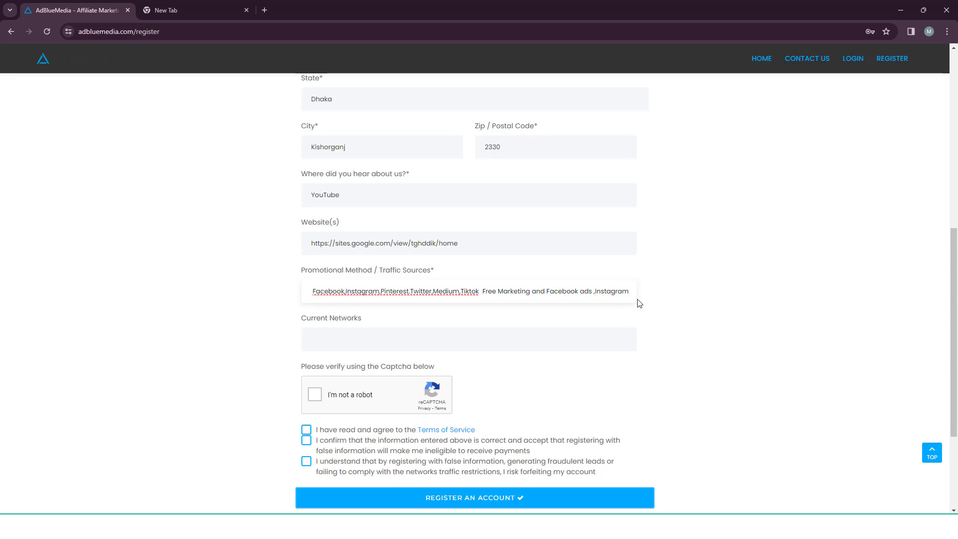
type("ads o")
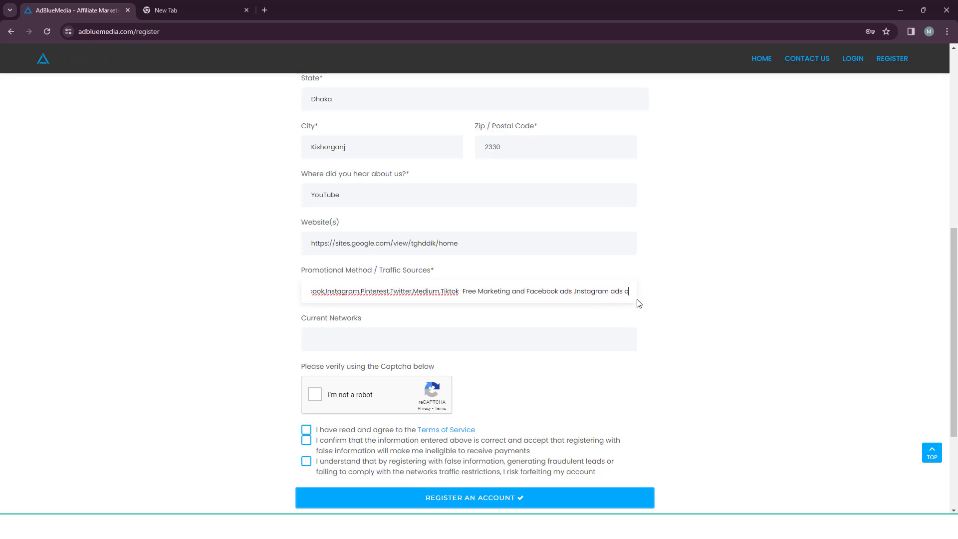
key("BackSpace")
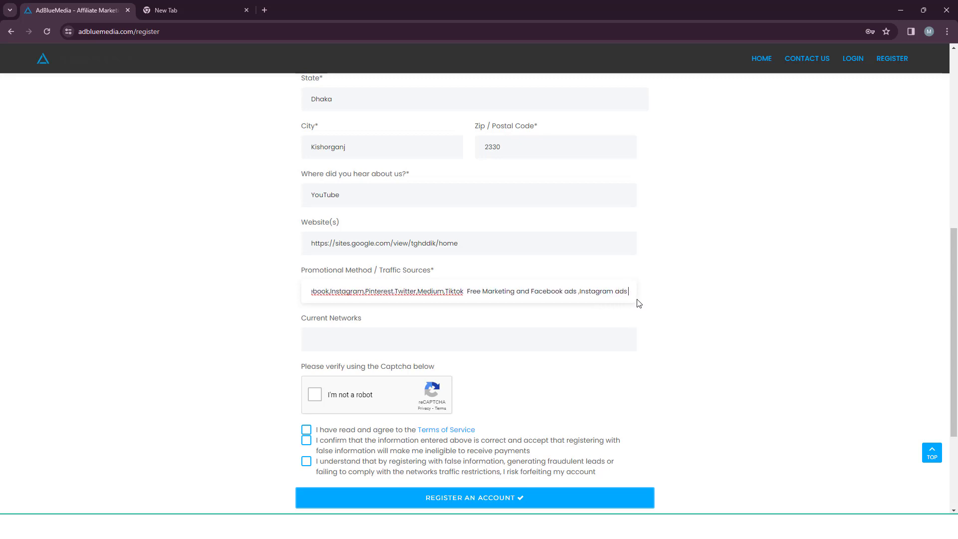
type(",your")
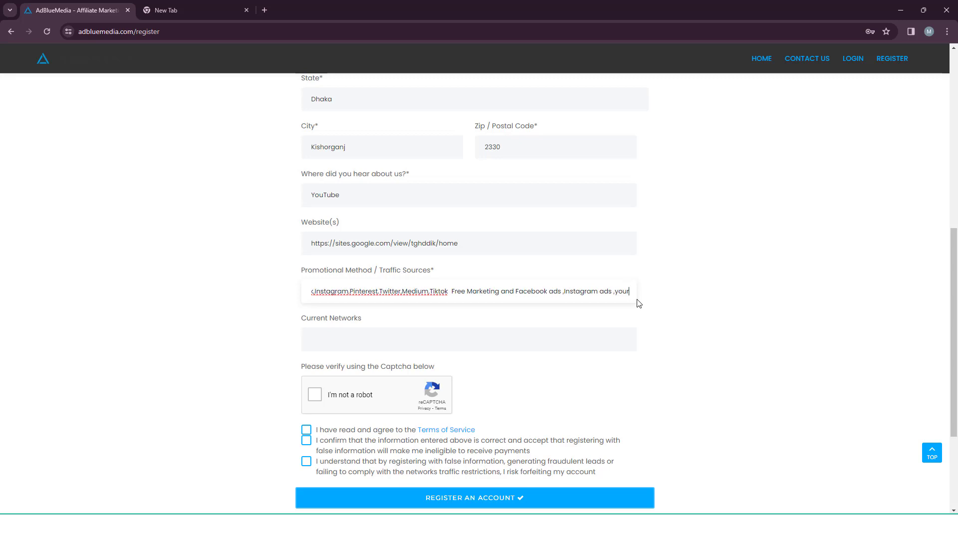
key("BackSpace")
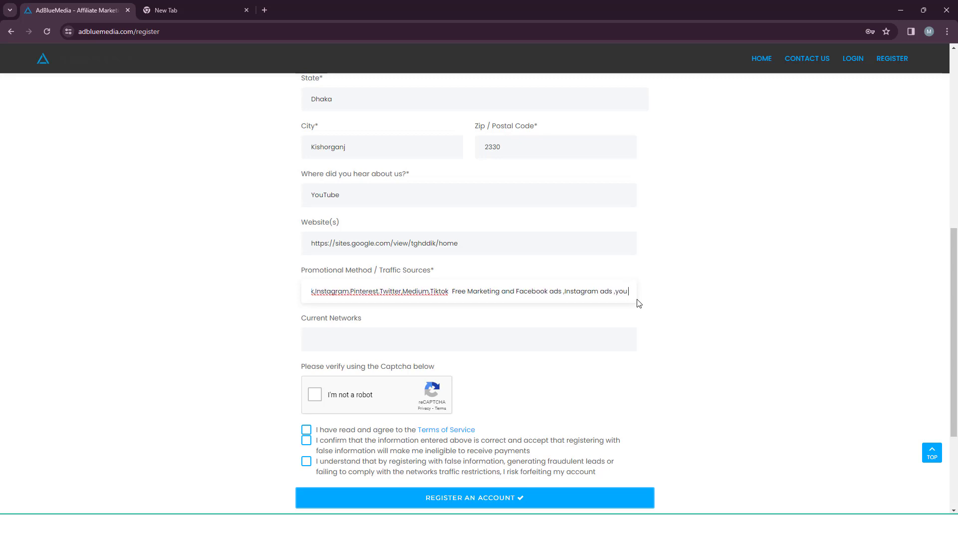
type("tube ads")
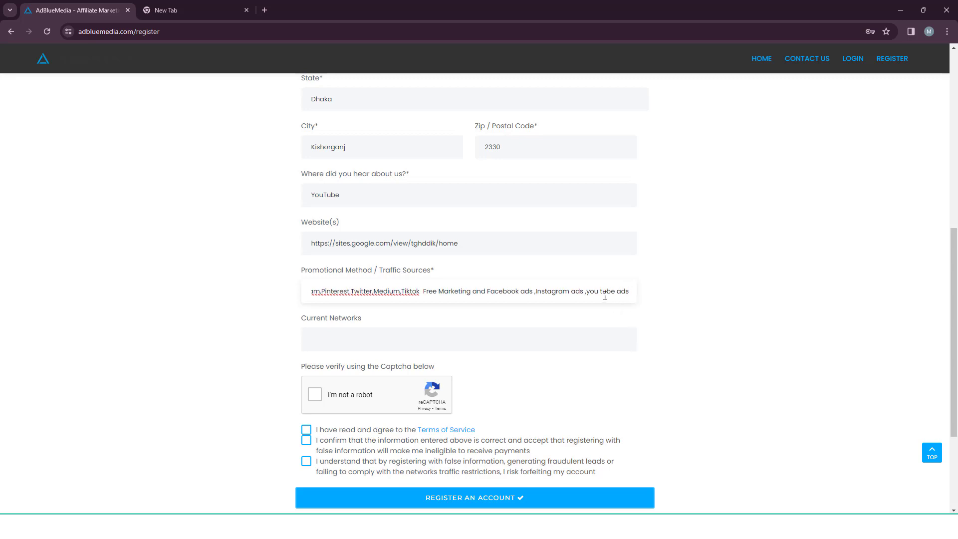
left_click_drag(603, 293, 600, 294)
type("Tube")
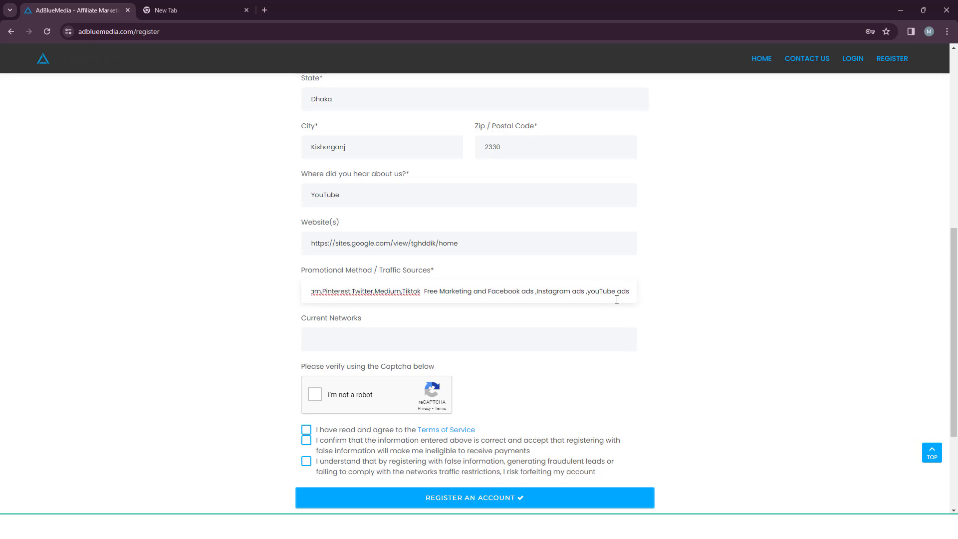
type(" ads and ")
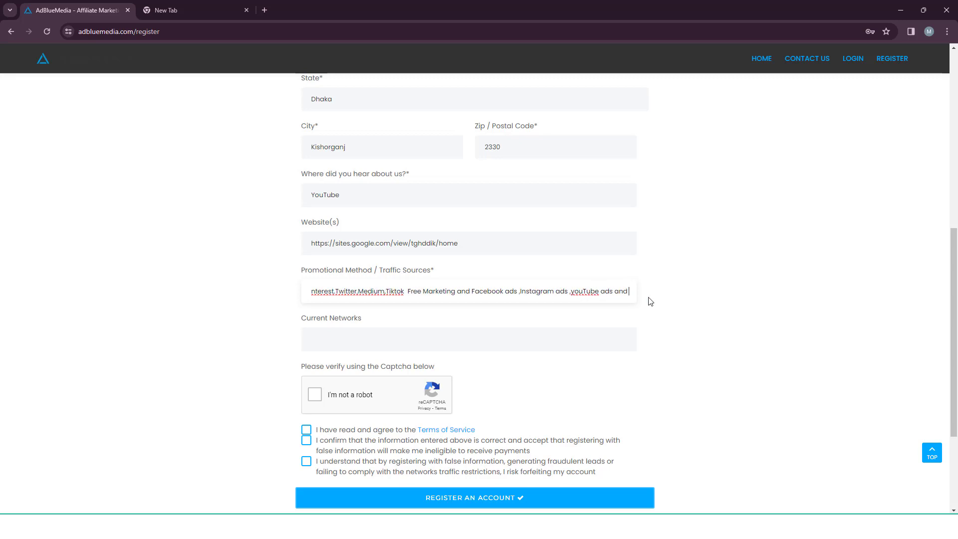
type("Ser")
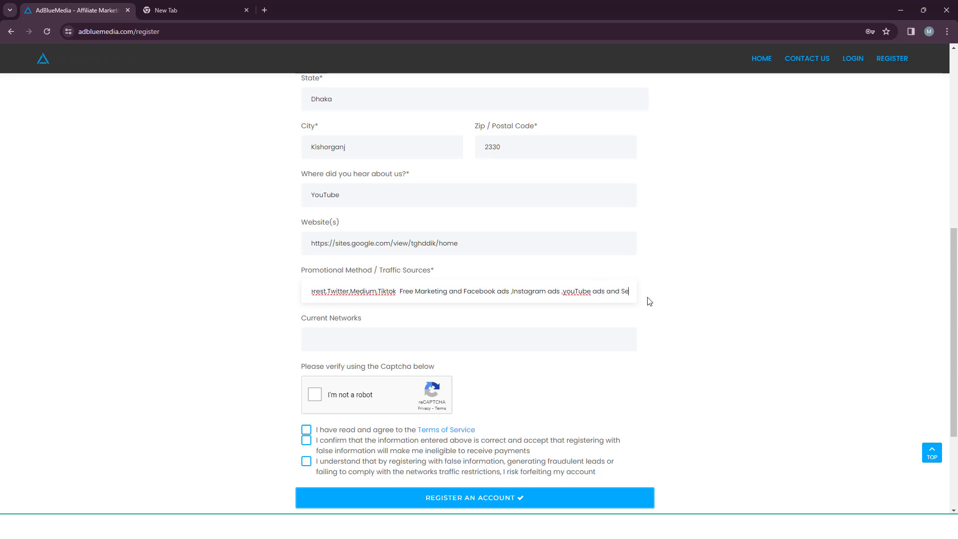
key("BackSpace")
key("BackSpace")
key("BackSpace")
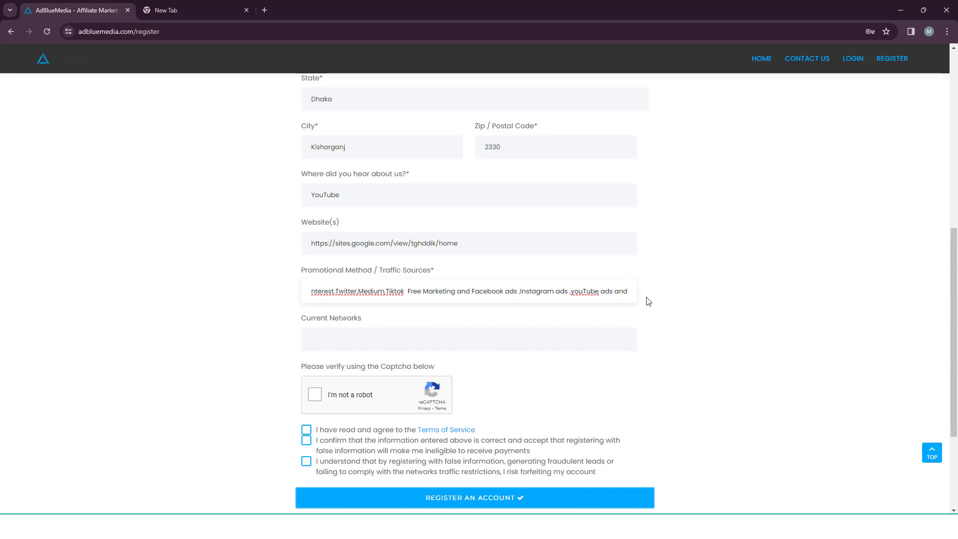
type("Po")
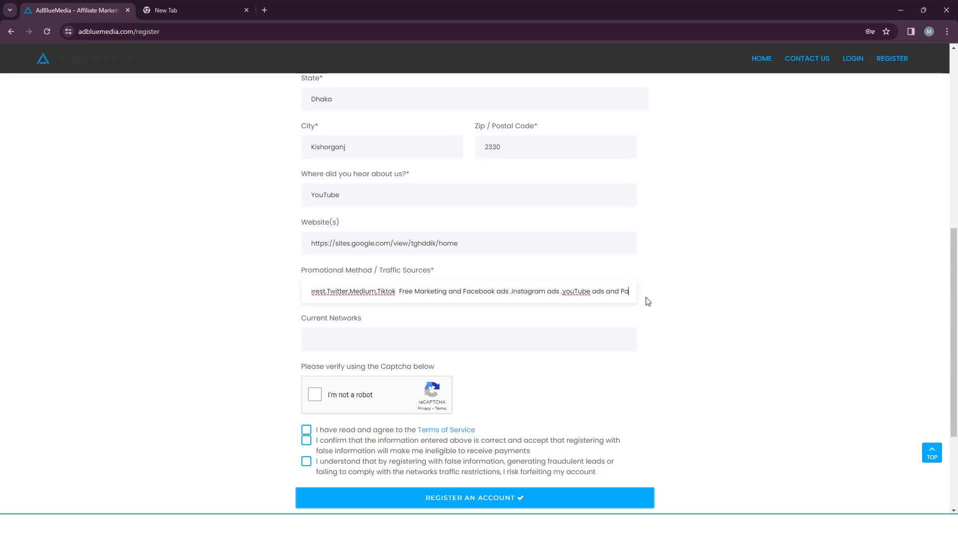
type("id ")
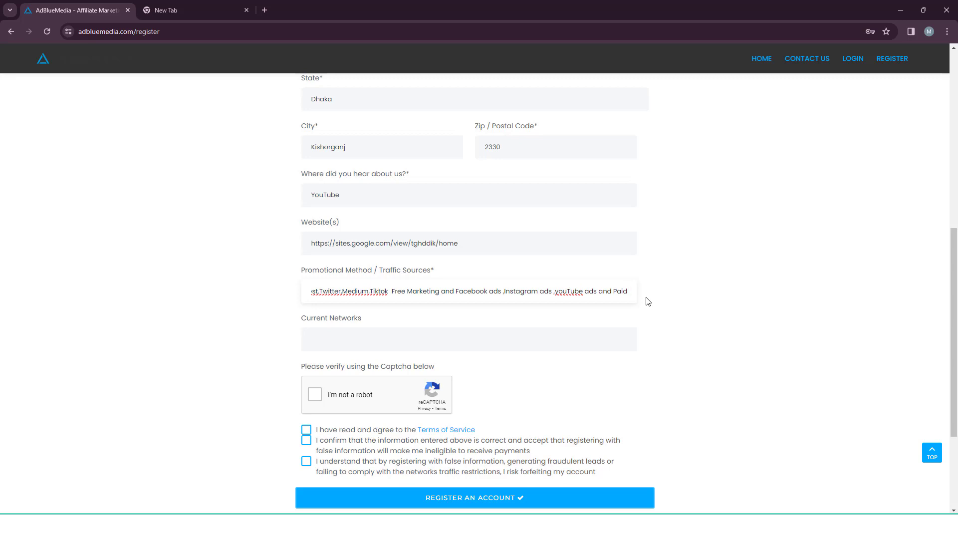
type("Search")
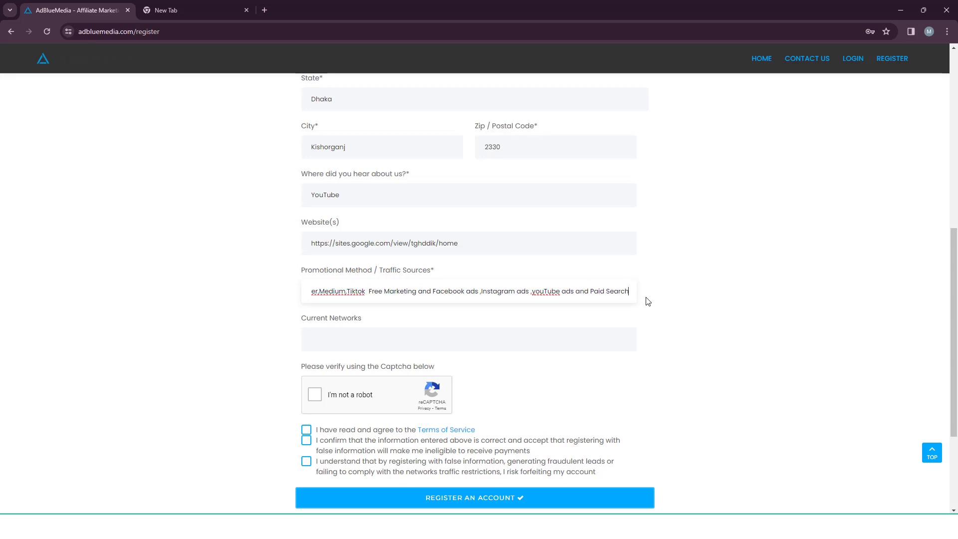
type(" ads")
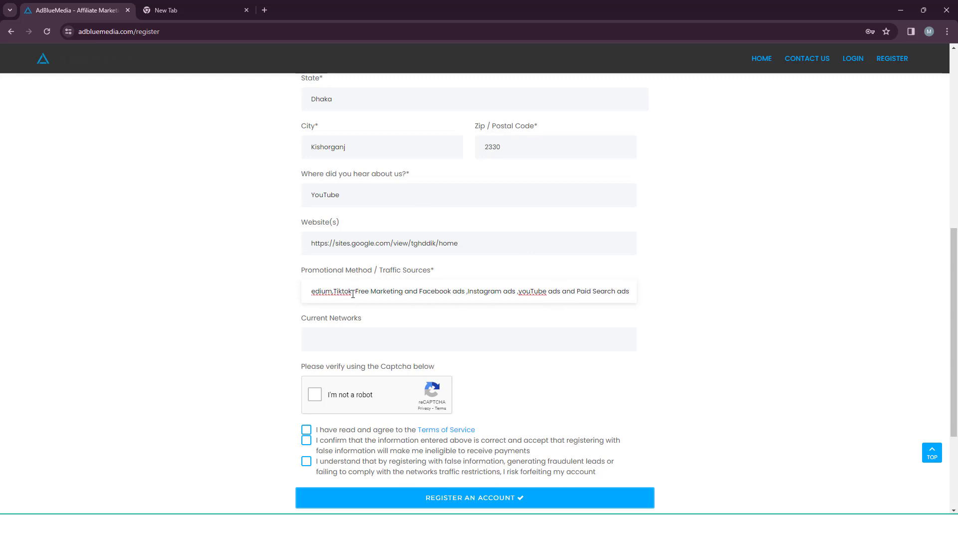
type("EO")
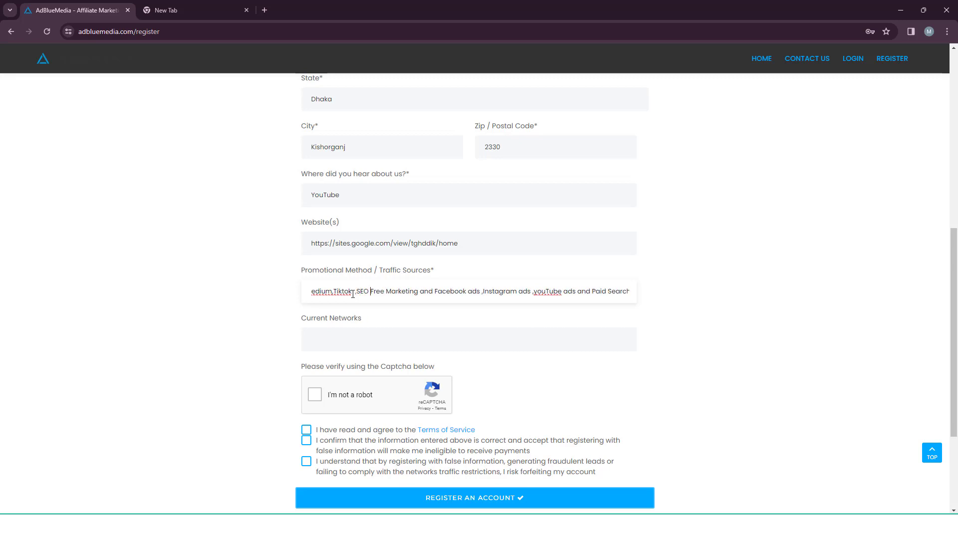
left_click_drag(315, 291, 701, 293)
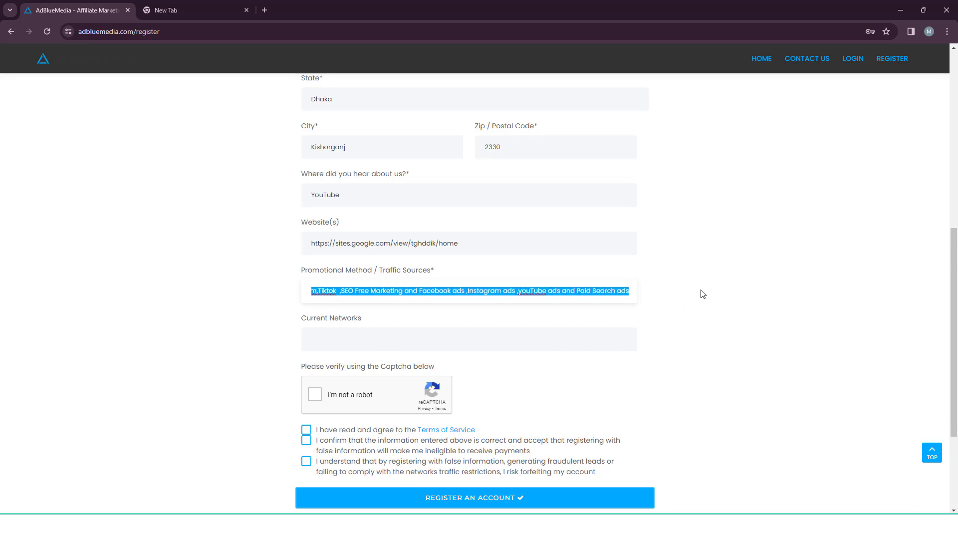
left_click(395, 314)
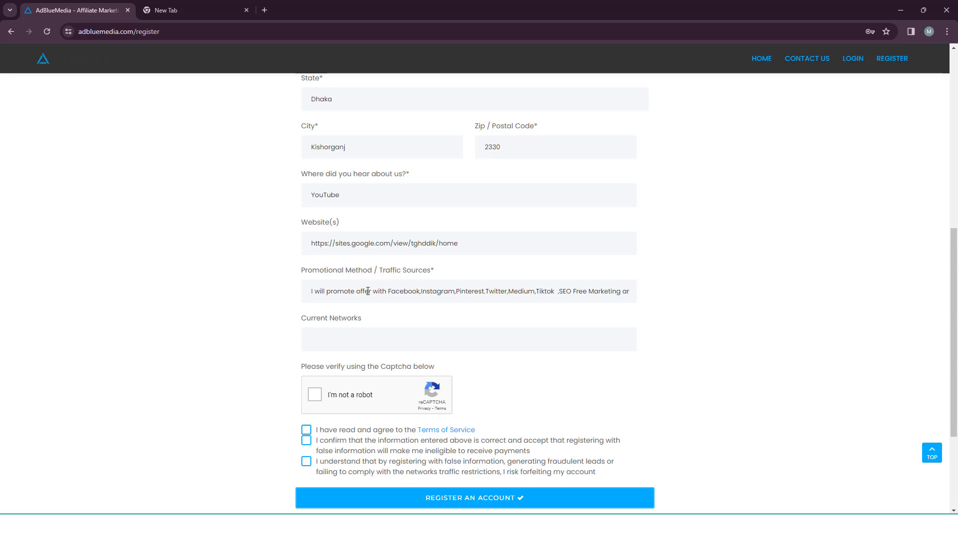
left_click_drag(368, 291, 680, 300)
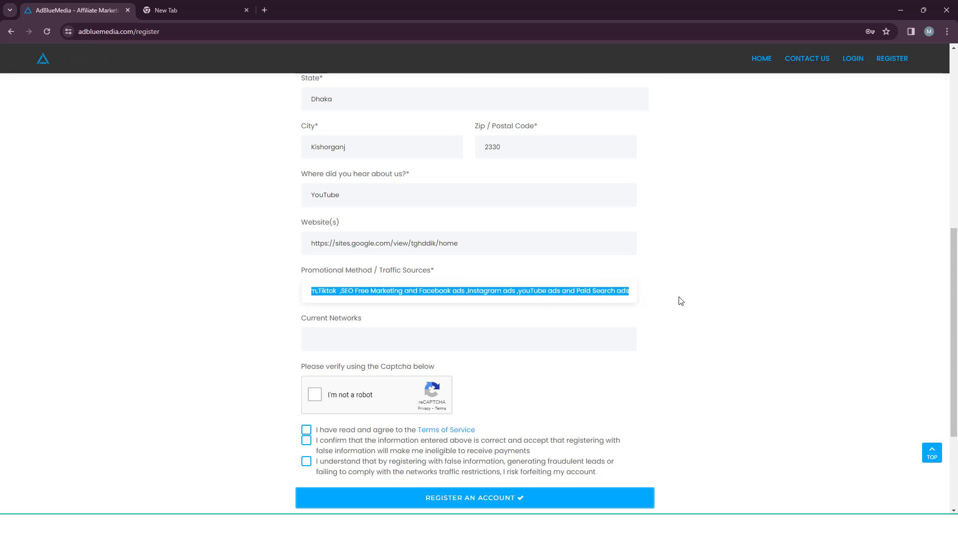
left_click(549, 317)
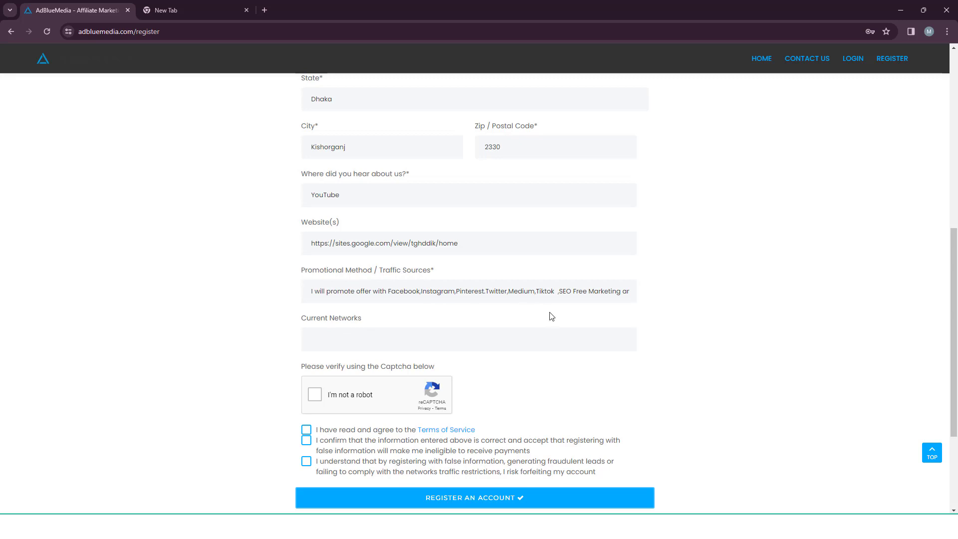
left_click_drag(601, 295, 677, 294)
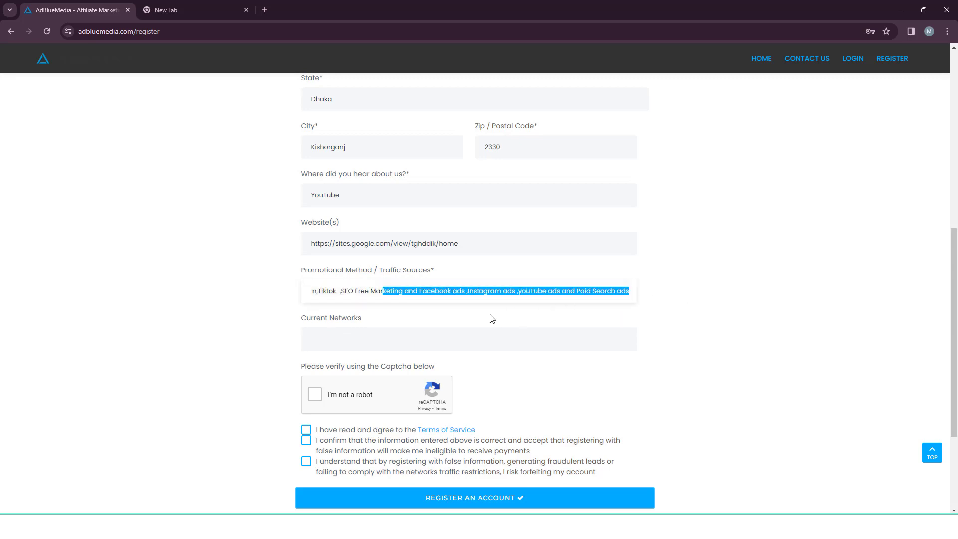
left_click(347, 339)
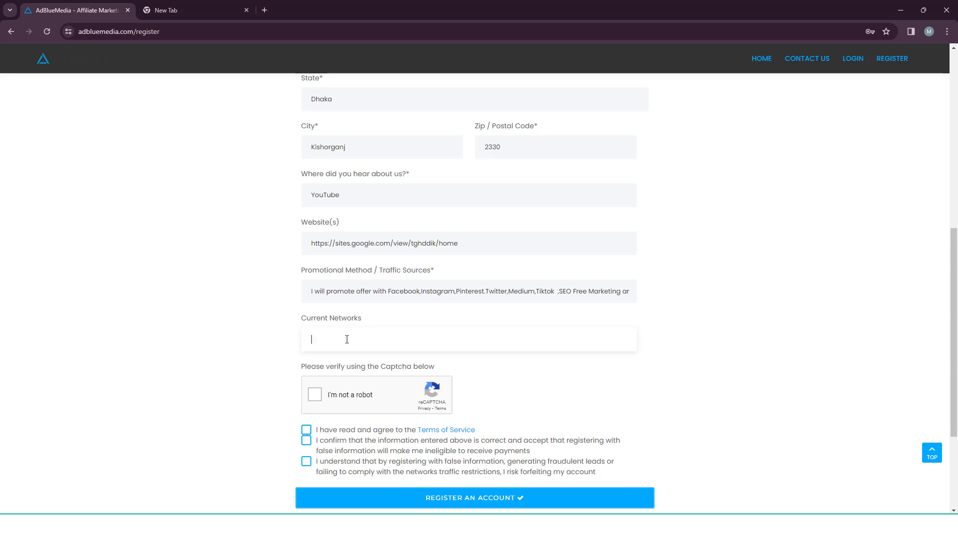
Enter 'Affroyal.Affmine and Cpagrip' in the Current Networks field.
type("Afft")
type("oyal")
type(".AS")
key("BackSpace")
type("ffmine and CP")
key("BackSpace")
type("pagrip")
left_click(232, 329)
scroll(269, 372, "down", 2)
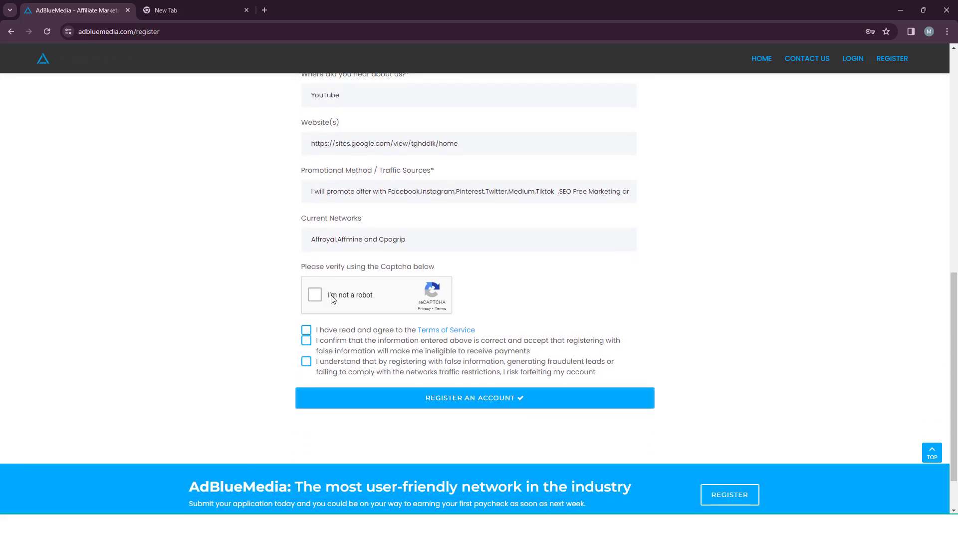
Tick the reCAPTCHA checkbox and select the four stairs tiles.
left_click(316, 297)
left_click(454, 321)
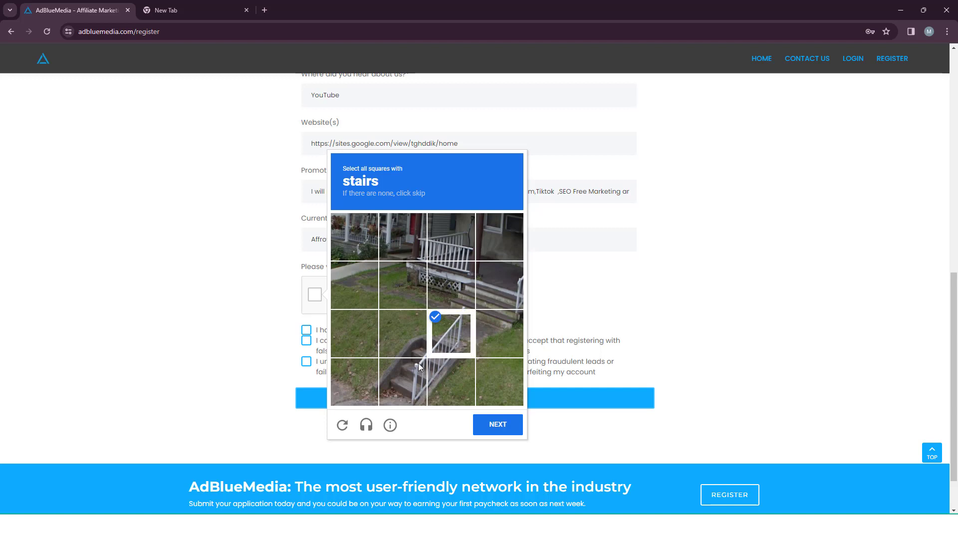
left_click(418, 363)
left_click(442, 372)
left_click(417, 343)
left_click(486, 424)
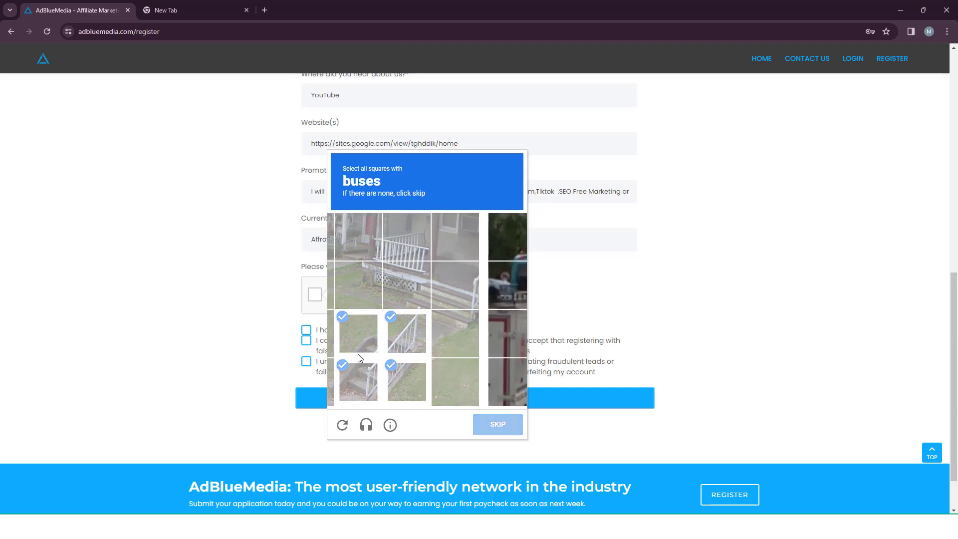
Select the six bus tiles and verify the reCAPTCHA challenge.
left_click(414, 330)
left_click(443, 326)
left_click(451, 285)
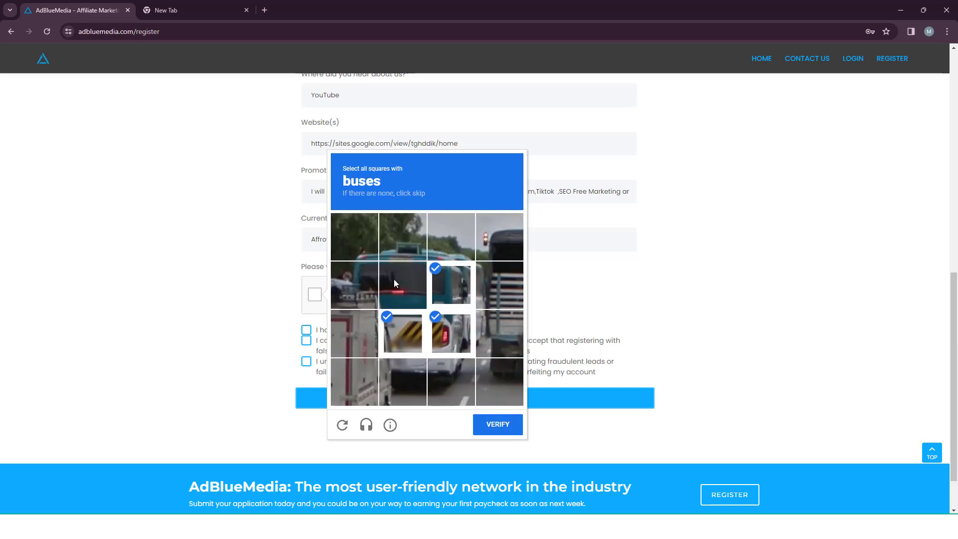
left_click(393, 279)
left_click(421, 370)
left_click(451, 381)
left_click(489, 427)
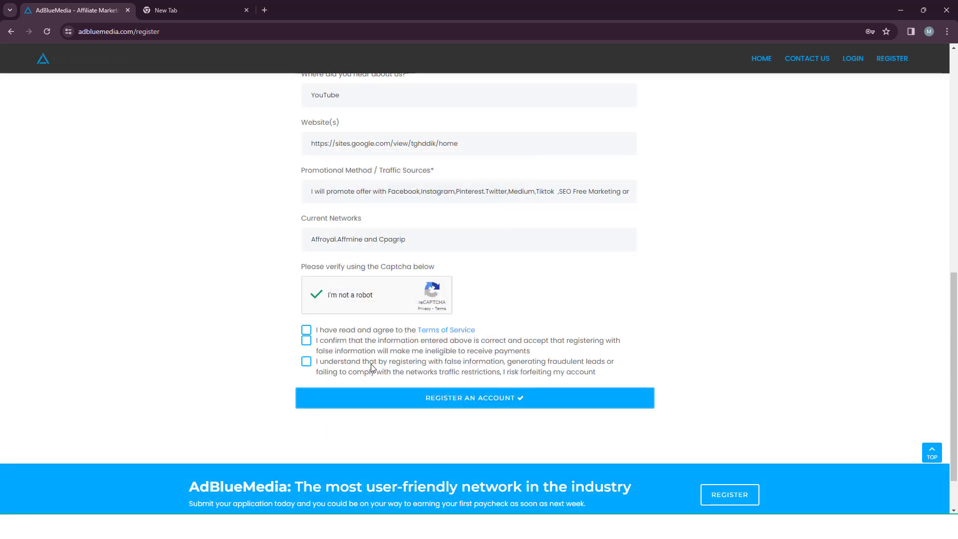
Tick the information-is-correct and traffic-restrictions agreement boxes, then review the form.
left_click(305, 340)
left_click(306, 361)
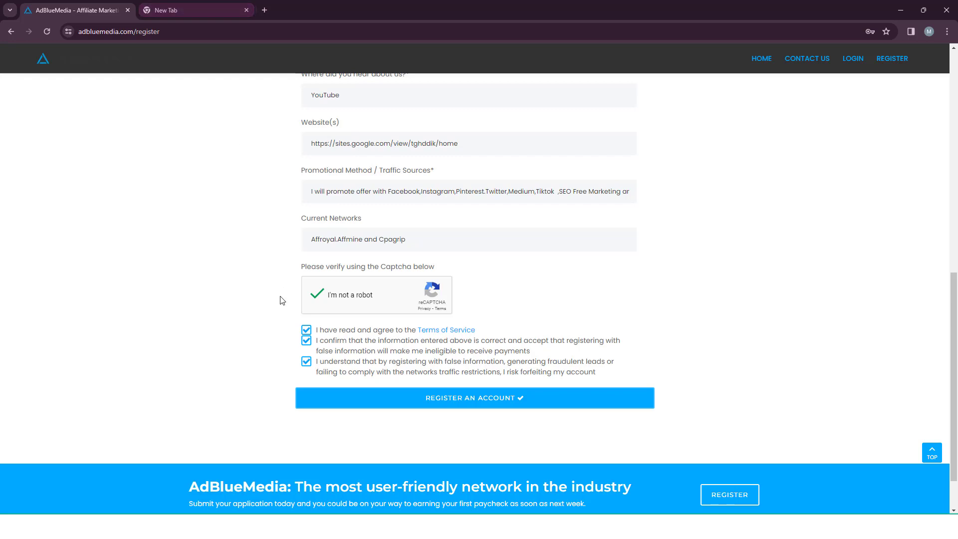
scroll(280, 307, "down", 1)
scroll(320, 294, "up", 4)
scroll(274, 274, "up", 5)
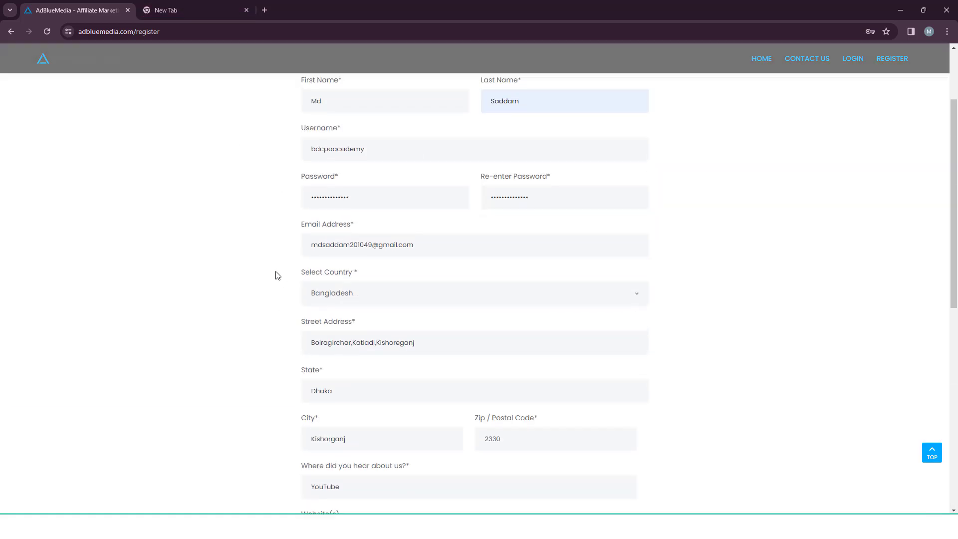
scroll(250, 246, "down", 8)
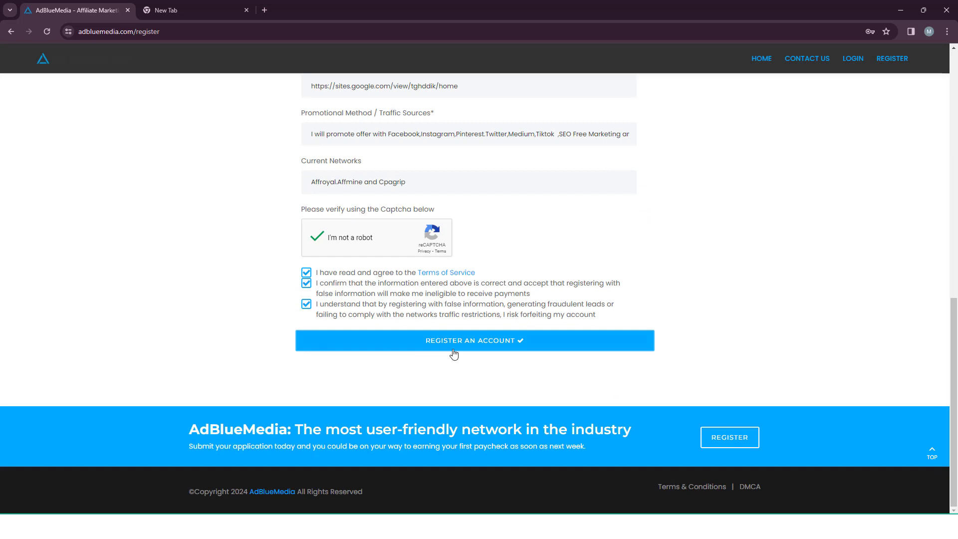
Register the AdBlueMedia publisher account, decline Chrome's address saving, and acknowledge the submission alert.
left_click(477, 346)
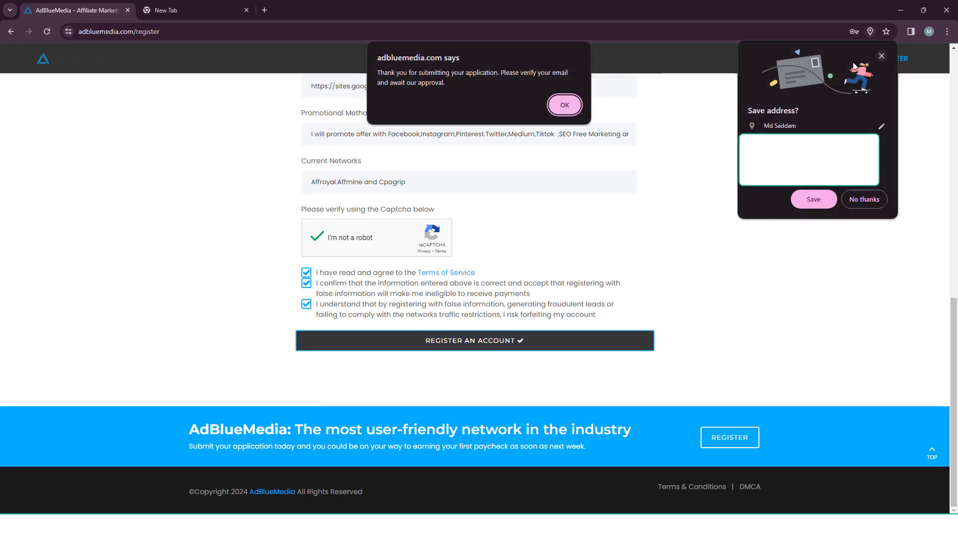
left_click(881, 56)
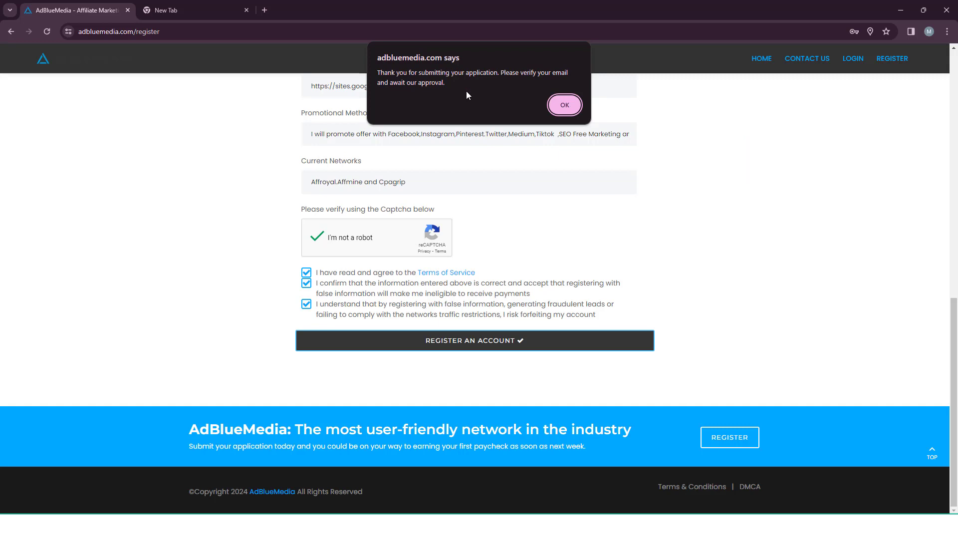
left_click(563, 104)
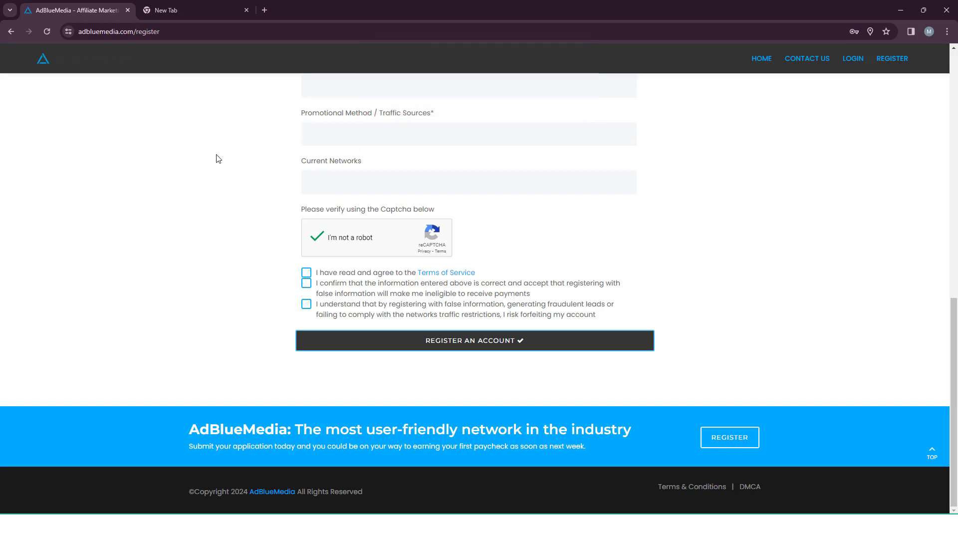
scroll(223, 194, "up", 1)
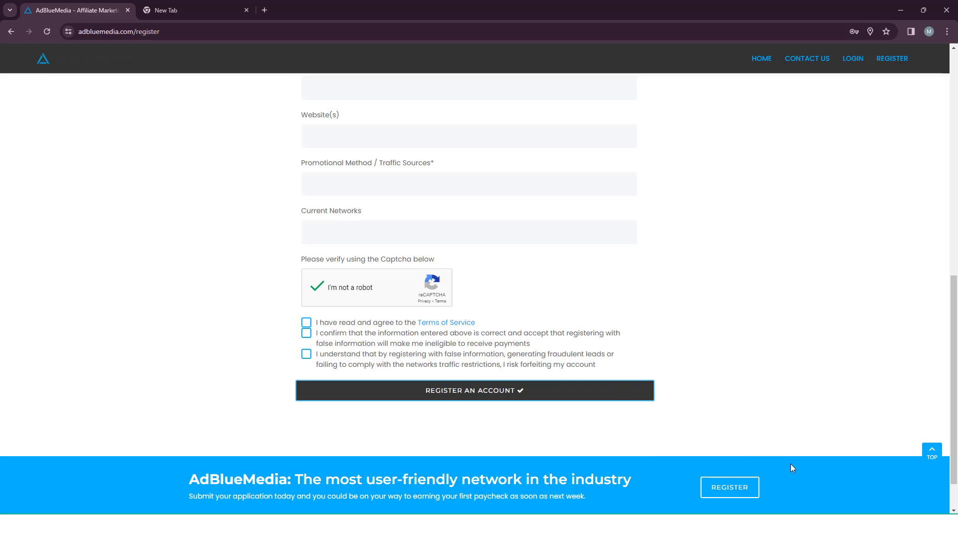
left_click(190, 10)
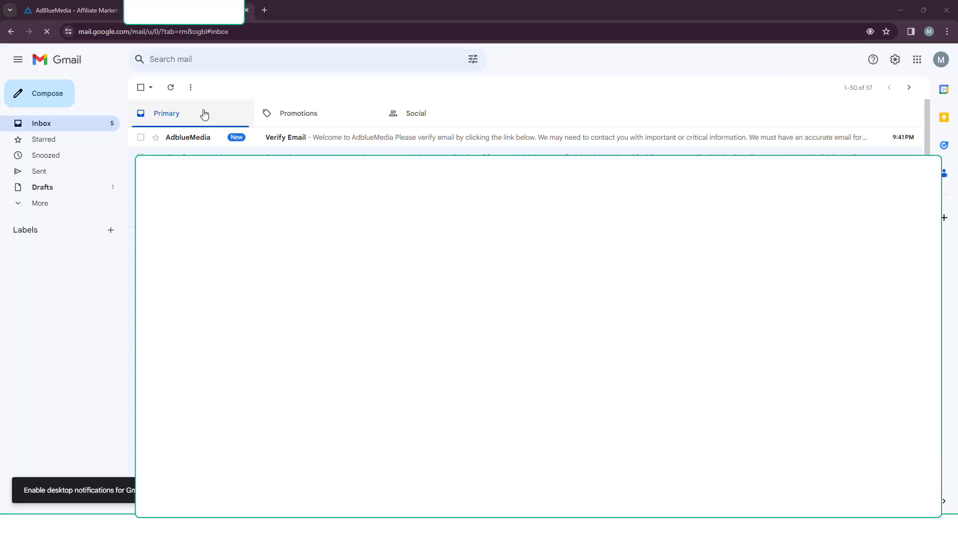
Confirm the email address via the Verify Email Address link in AdblueMedia's Gmail message.
left_click(272, 141)
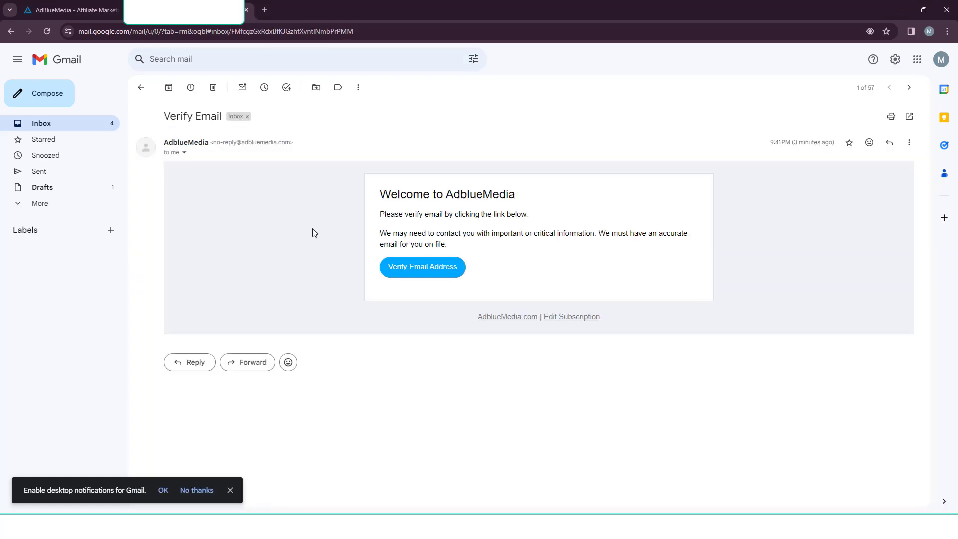
left_click(424, 272)
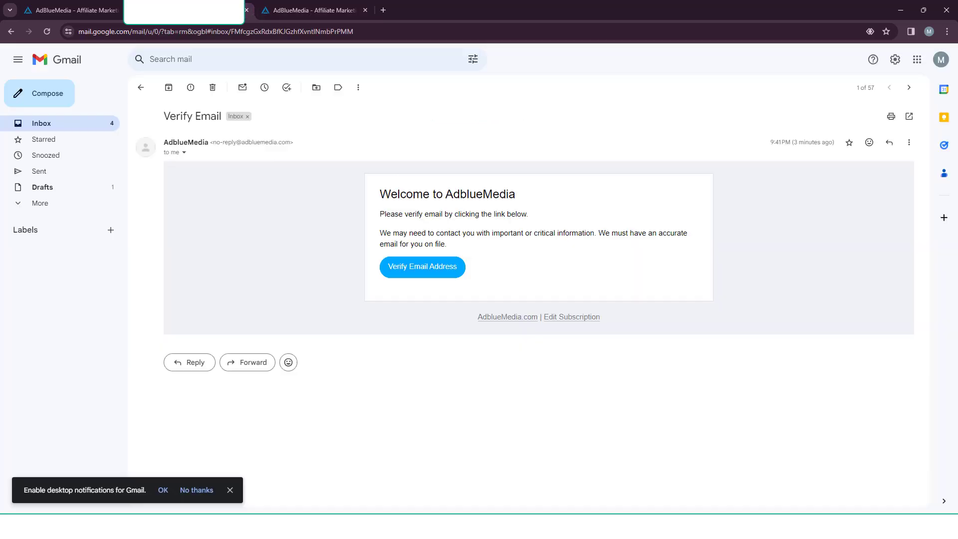
left_click(251, 15)
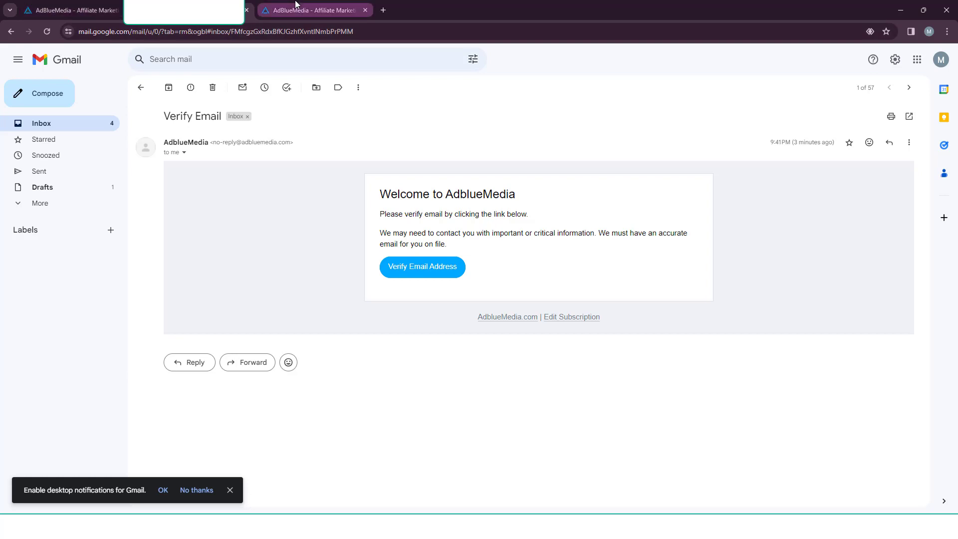
left_click(309, 10)
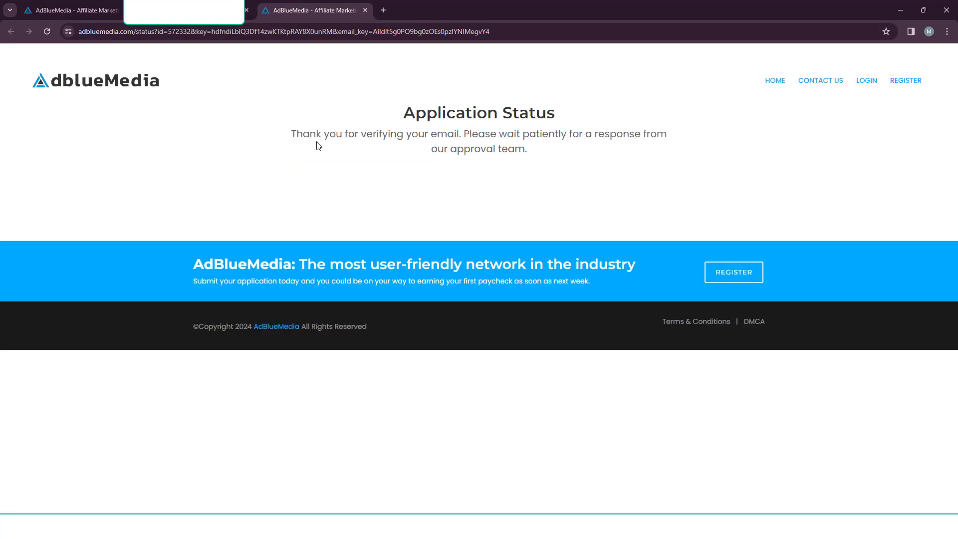